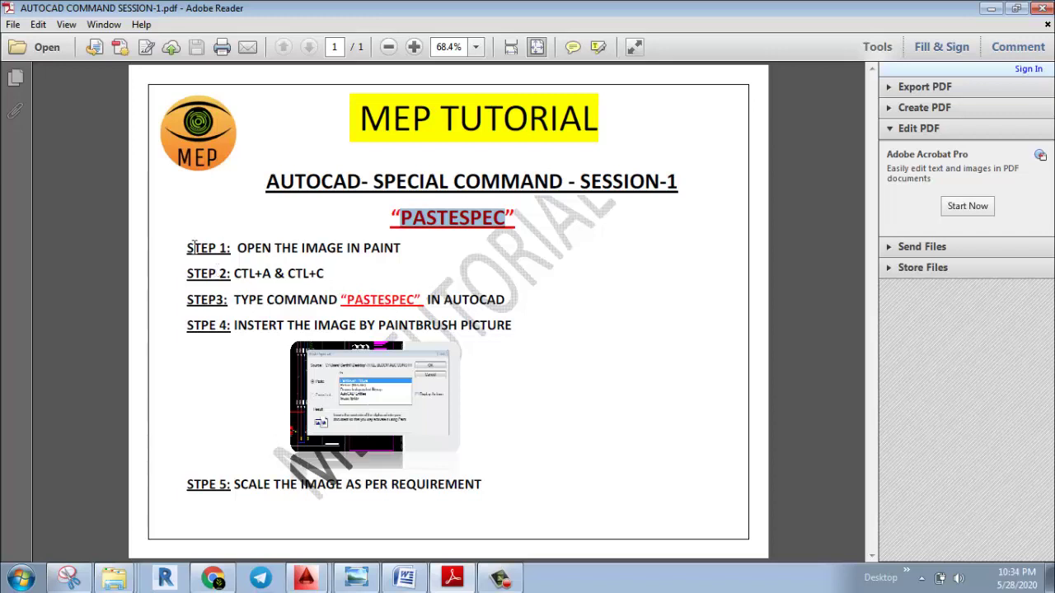
Read through the five PASTESPEC steps in the PDF
{"action": "left_click_drag", "start_coordinate": [186, 248], "coordinate": [496, 484]}
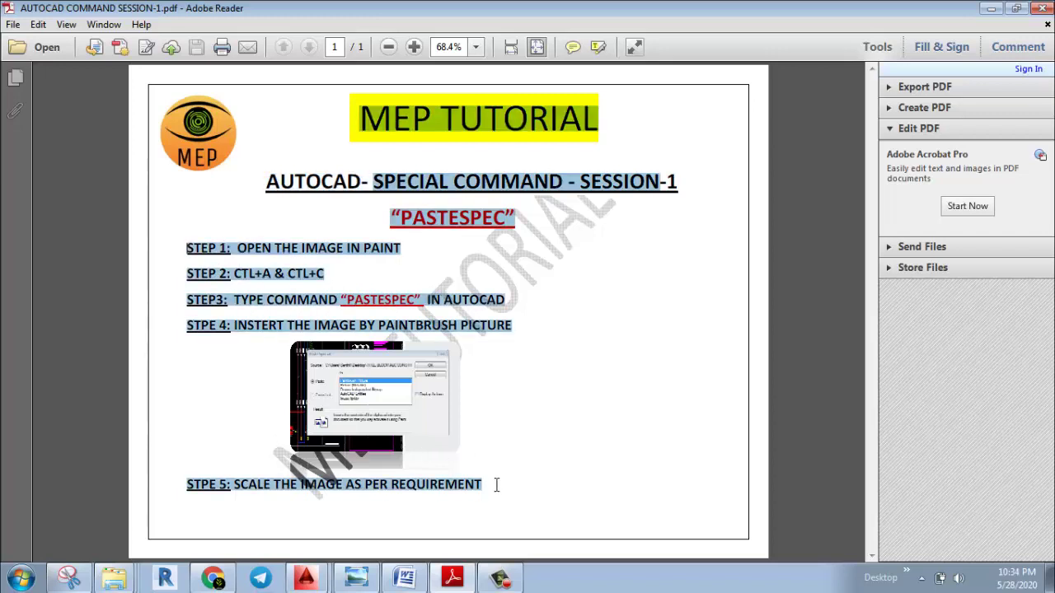
{"action": "left_click_drag", "start_coordinate": [234, 266], "coordinate": [467, 494]}
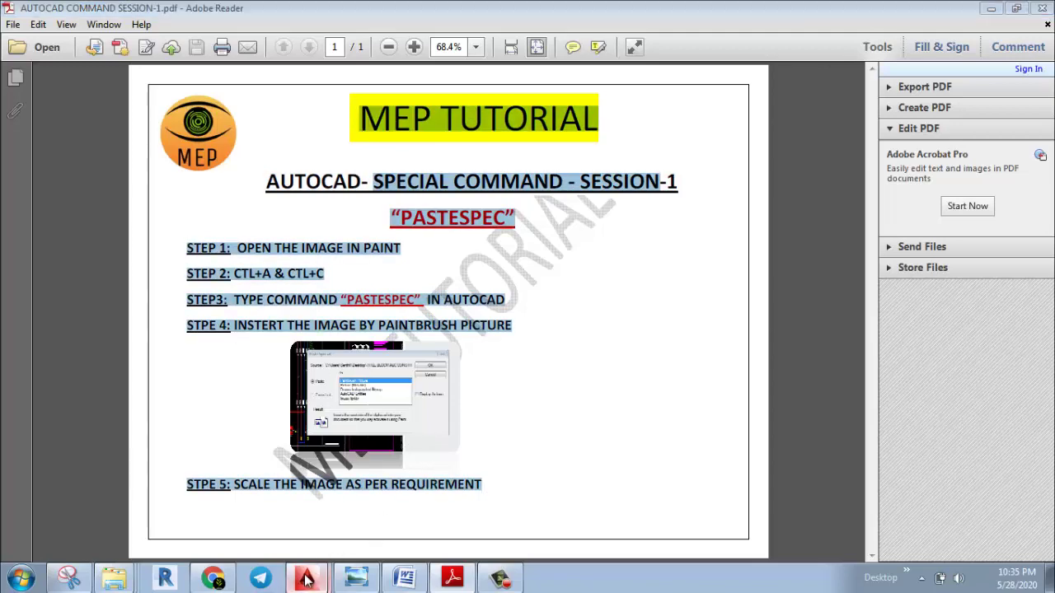
Switch to the AutoCAD drawing and examine the schematic sheet and the empty Client Office area of its title block
{"action": "mouse_move", "coordinate": [306, 577]}
{"action": "left_click", "coordinate": [324, 544]}
{"action": "scroll", "coordinate": [485, 308], "scroll_direction": "down", "scroll_amount": 1}
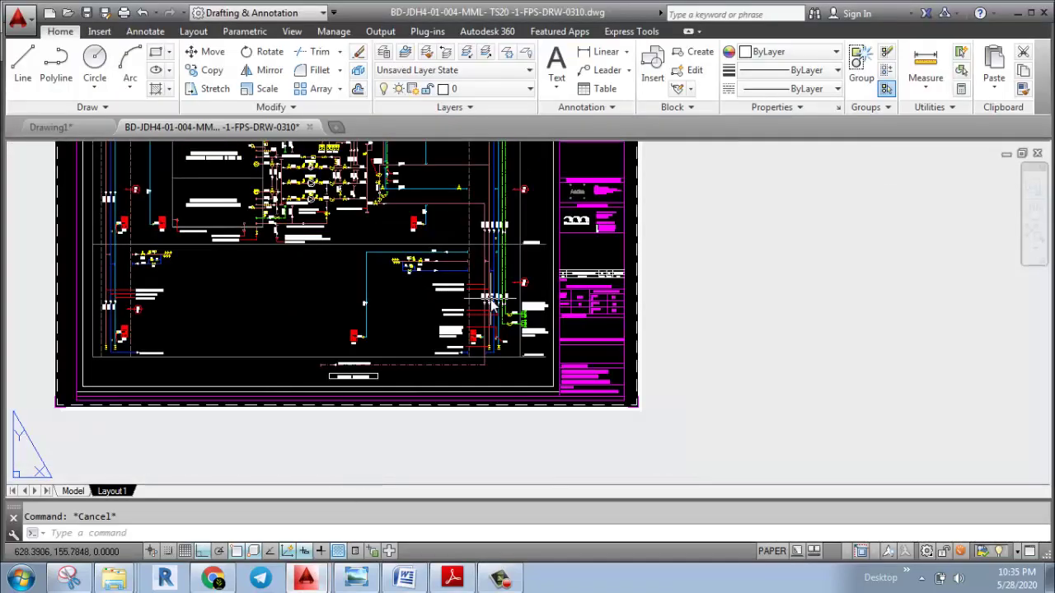
{"action": "mouse_move", "coordinate": [484, 297]}
{"action": "middle_mouse_down"}
{"action": "mouse_move", "coordinate": [494, 396]}
{"action": "mouse_move", "coordinate": [508, 351]}
{"action": "middle_mouse_up"}
{"action": "scroll", "coordinate": [492, 384], "scroll_direction": "down", "scroll_amount": 2}
{"action": "scroll", "coordinate": [508, 377], "scroll_direction": "up", "scroll_amount": 2}
{"action": "middle_click_drag", "start_coordinate": [510, 393], "coordinate": [497, 421]}
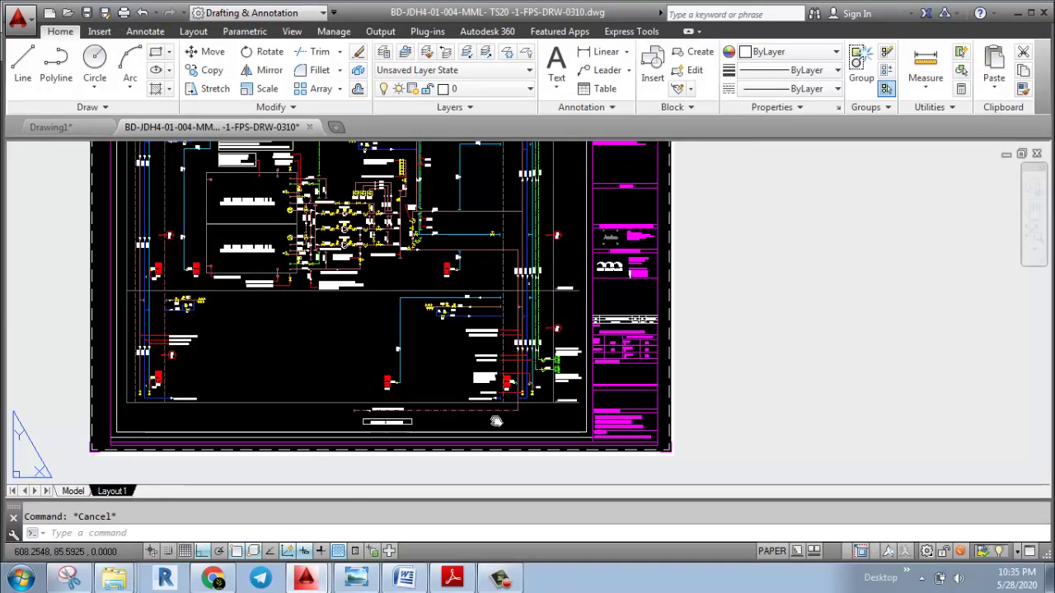
{"action": "middle_click_drag", "start_coordinate": [218, 308], "coordinate": [219, 395]}
{"action": "scroll", "coordinate": [454, 311], "scroll_direction": "down", "scroll_amount": 2}
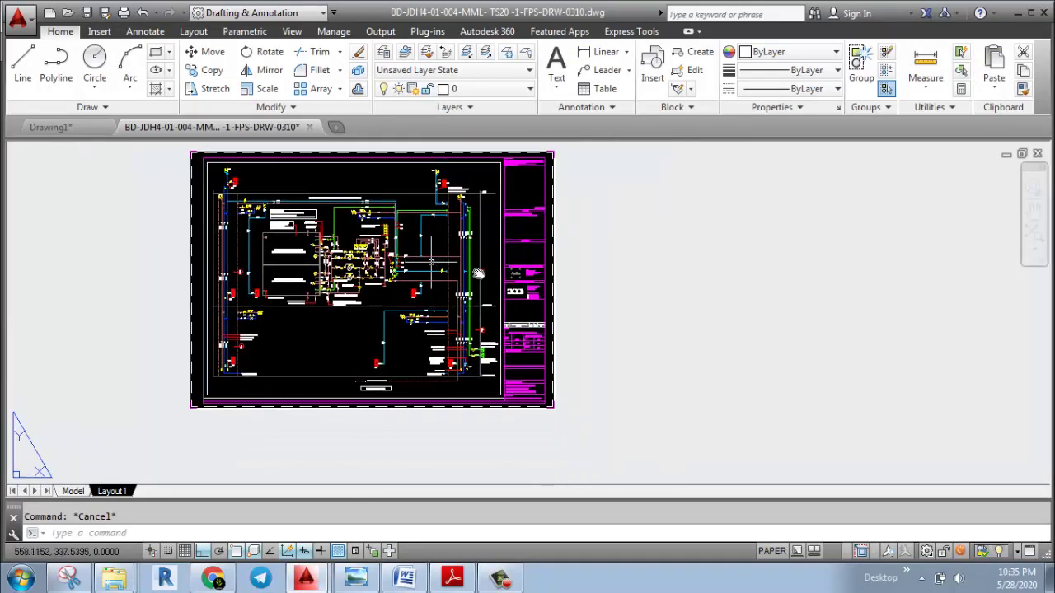
{"action": "scroll", "coordinate": [567, 361], "scroll_direction": "up", "scroll_amount": 4}
{"action": "scroll", "coordinate": [567, 361], "scroll_direction": "down", "scroll_amount": 3}
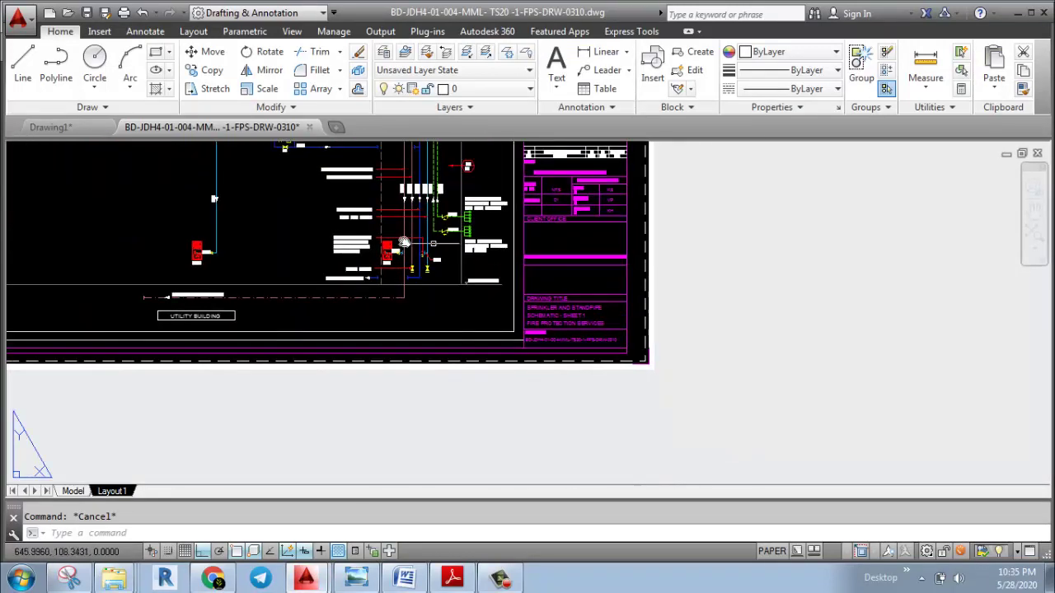
{"action": "scroll", "coordinate": [532, 360], "scroll_direction": "up", "scroll_amount": 5}
{"action": "middle_click_drag", "start_coordinate": [531, 360], "coordinate": [511, 258]}
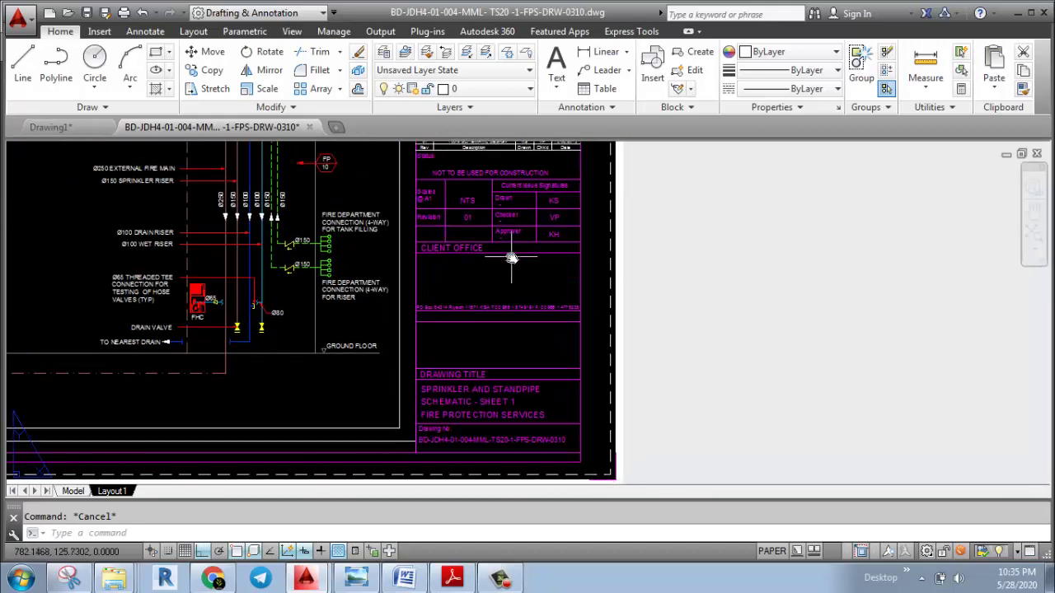
{"action": "scroll", "coordinate": [482, 288], "scroll_direction": "up", "scroll_amount": 3}
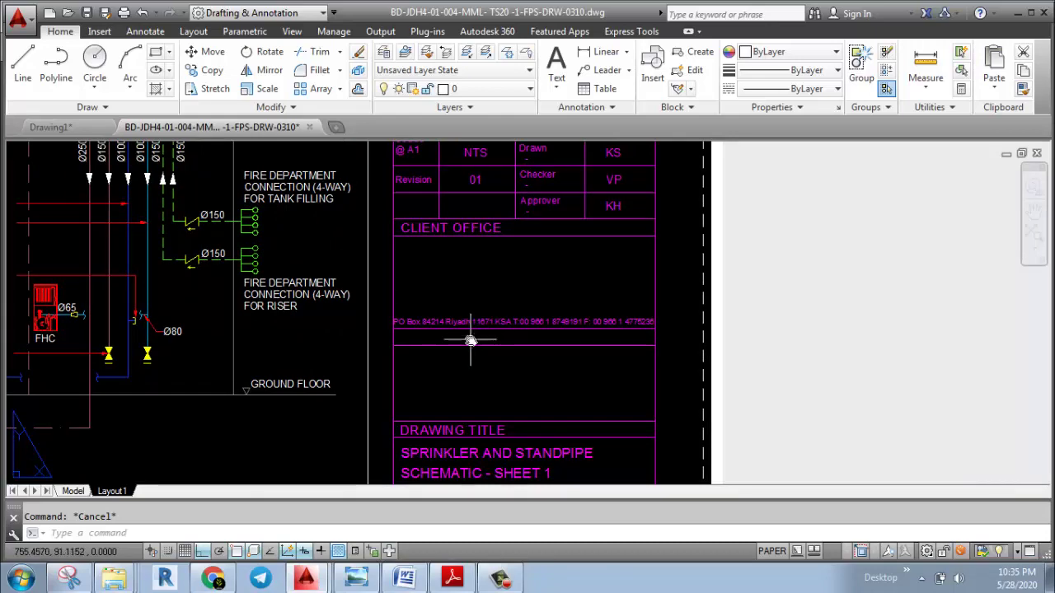
{"action": "scroll", "coordinate": [475, 318], "scroll_direction": "up", "scroll_amount": 1}
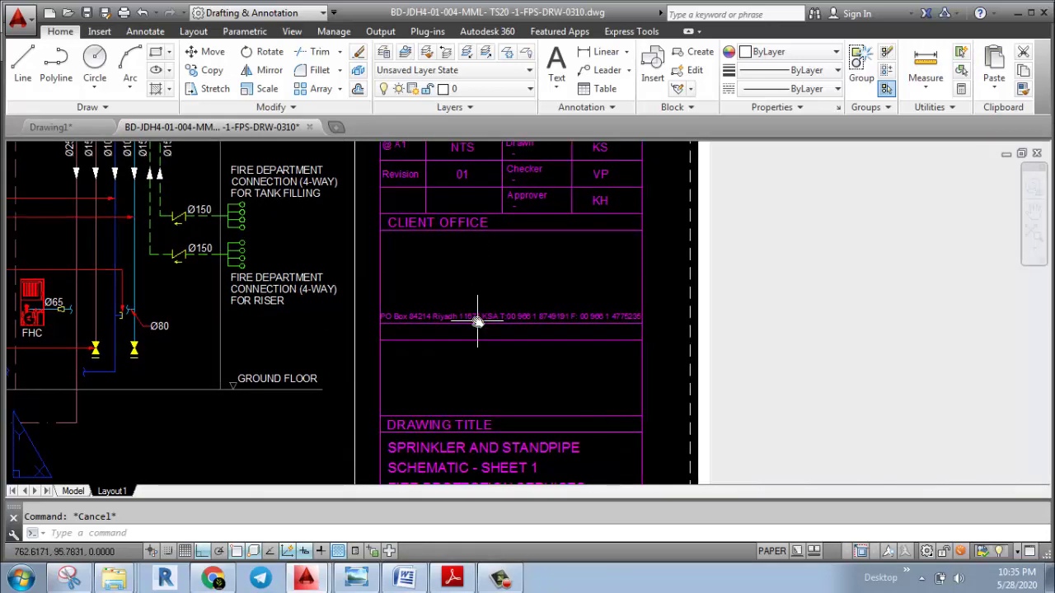
{"action": "scroll", "coordinate": [469, 247], "scroll_direction": "up", "scroll_amount": 2}
{"action": "scroll", "coordinate": [469, 248], "scroll_direction": "down", "scroll_amount": 2}
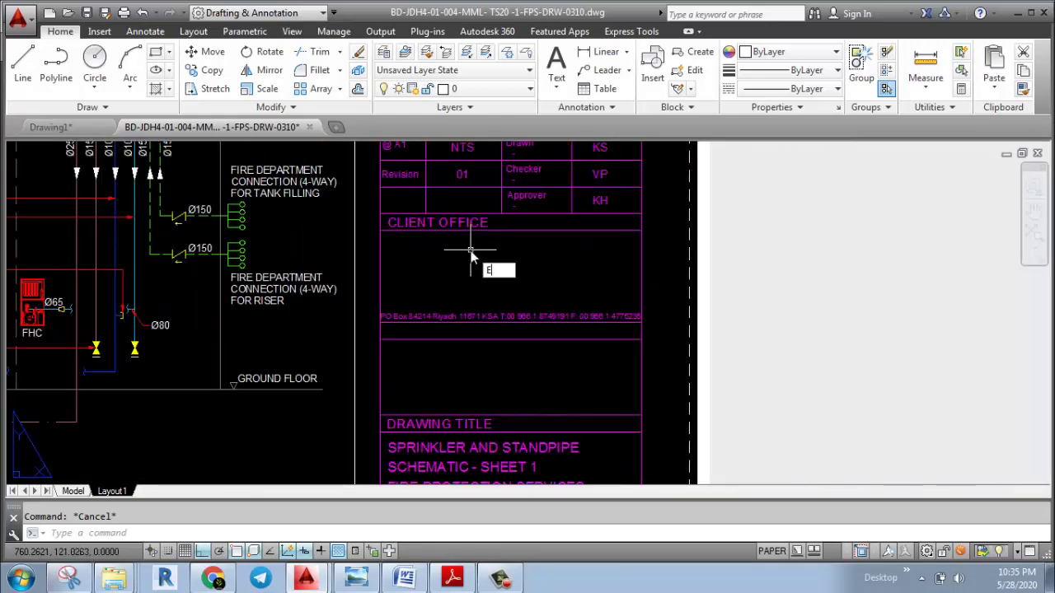
Attach the ABC CONSTRUCTION LOGO image as an external reference with a relative path and place it in the title block's Client Office box
{"action": "type", "text": "ER"}
{"action": "key", "text": "Return"}
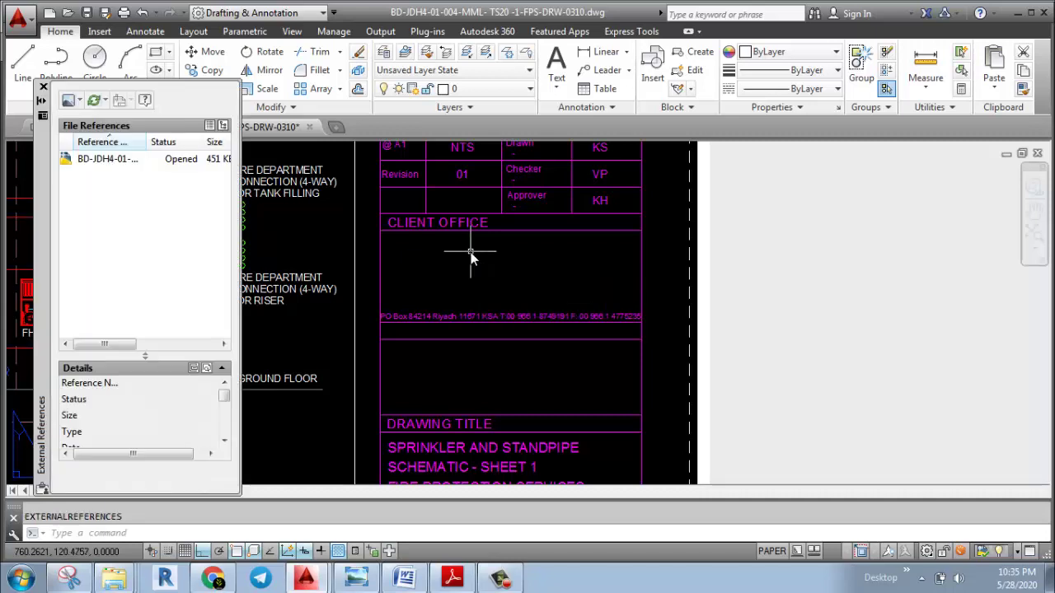
{"action": "left_click", "coordinate": [79, 100]}
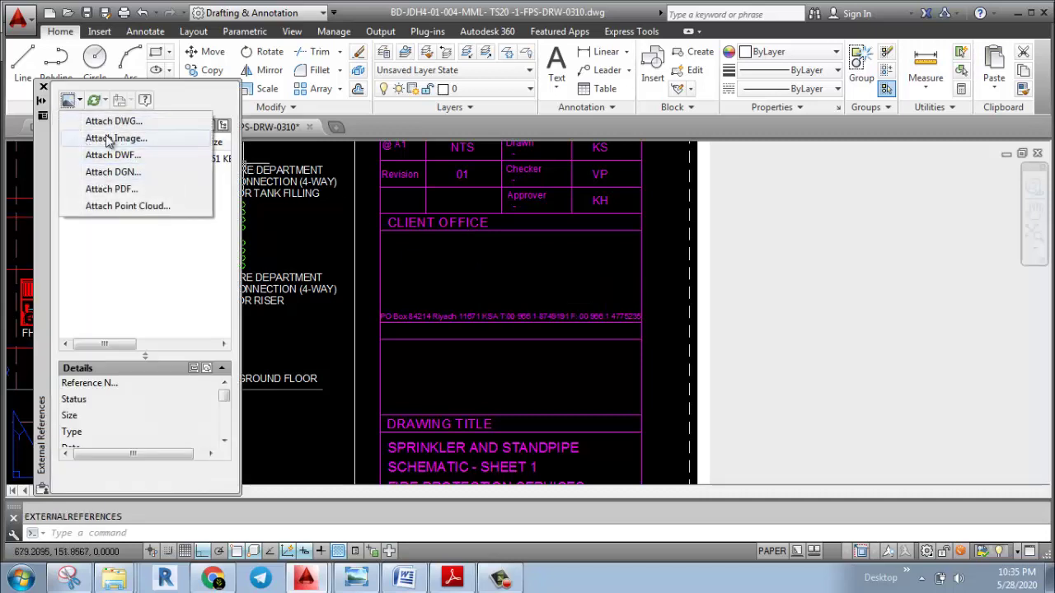
{"action": "left_click", "coordinate": [103, 139]}
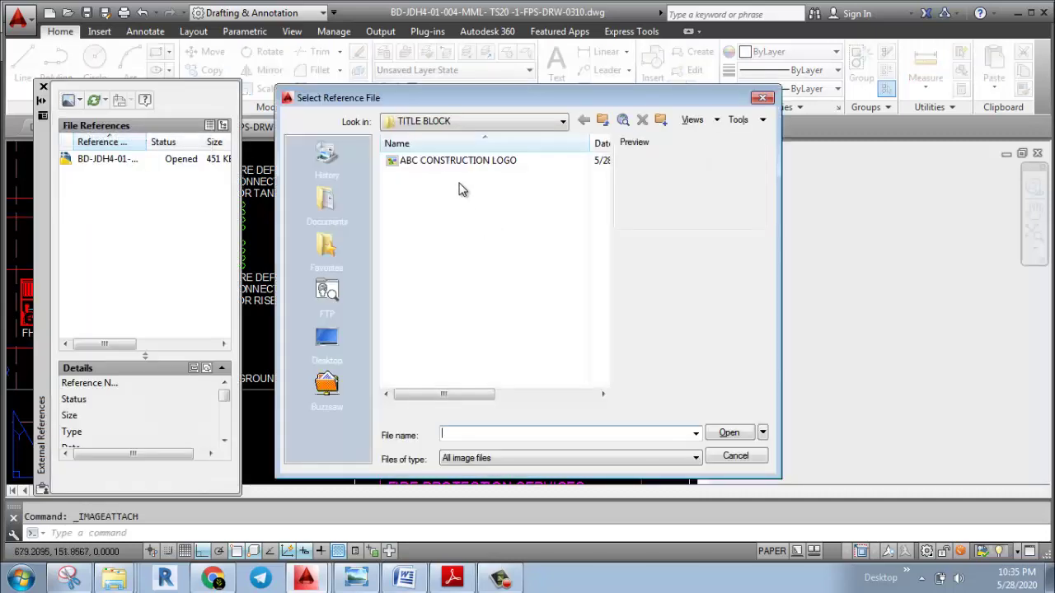
{"action": "left_click", "coordinate": [459, 161]}
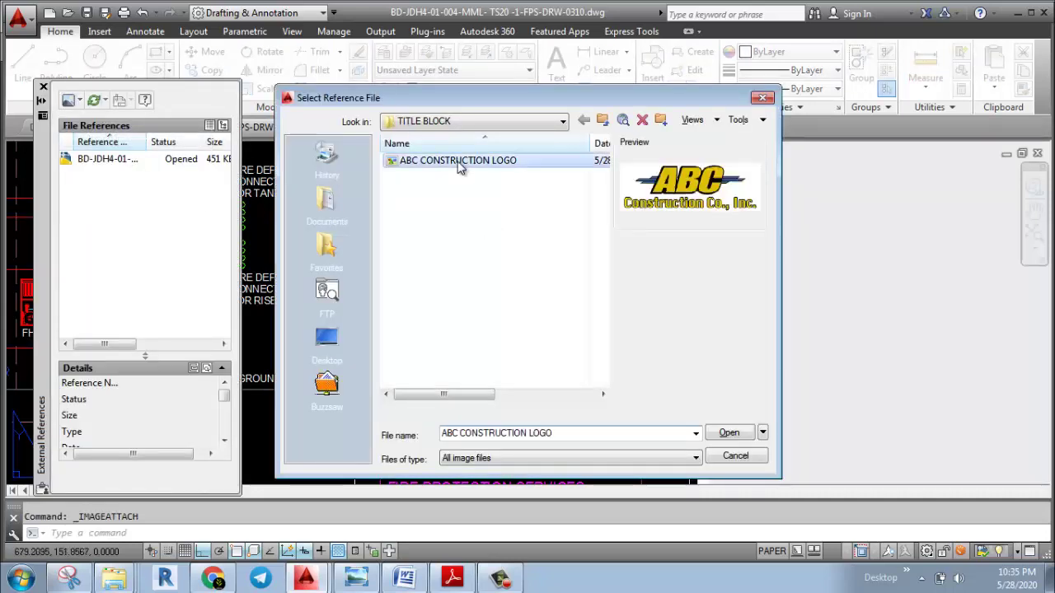
{"action": "left_click", "coordinate": [718, 439]}
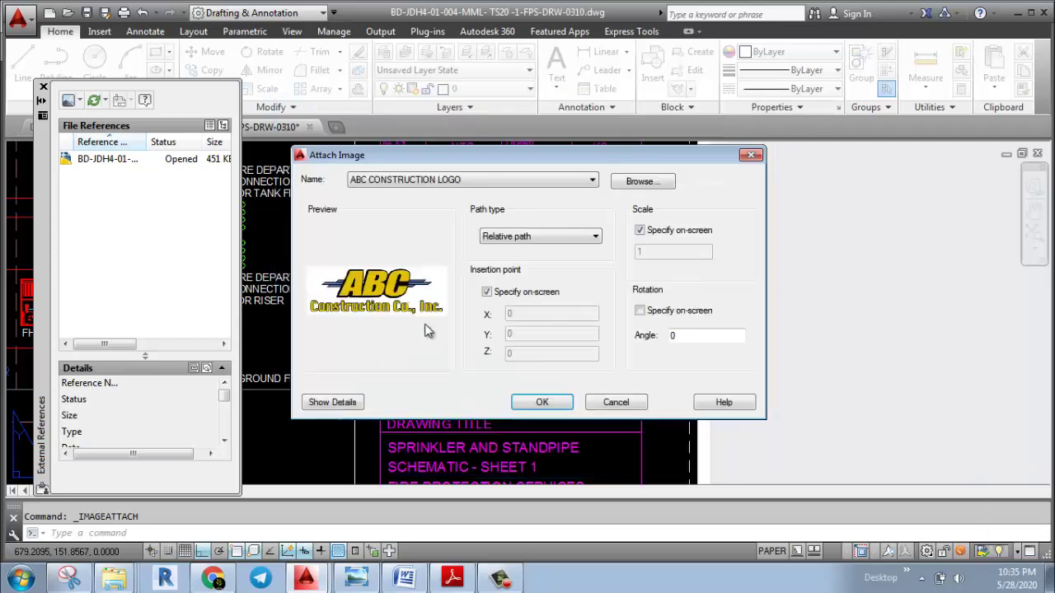
{"action": "left_click", "coordinate": [541, 403]}
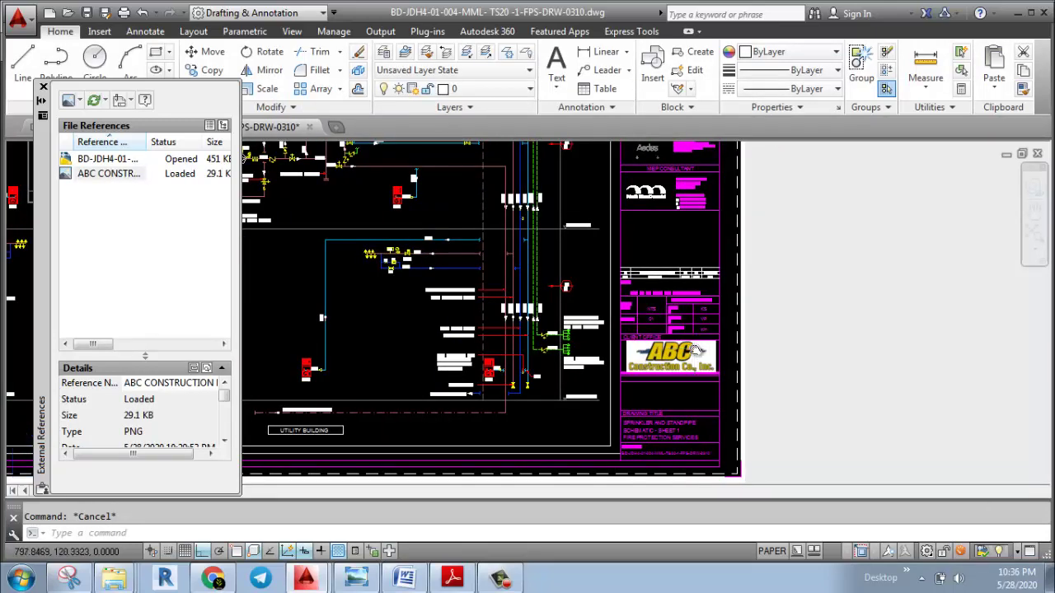
Check the placed logo, close the External References palette and save the drawing
{"action": "scroll", "coordinate": [696, 350], "scroll_direction": "up", "scroll_amount": 5}
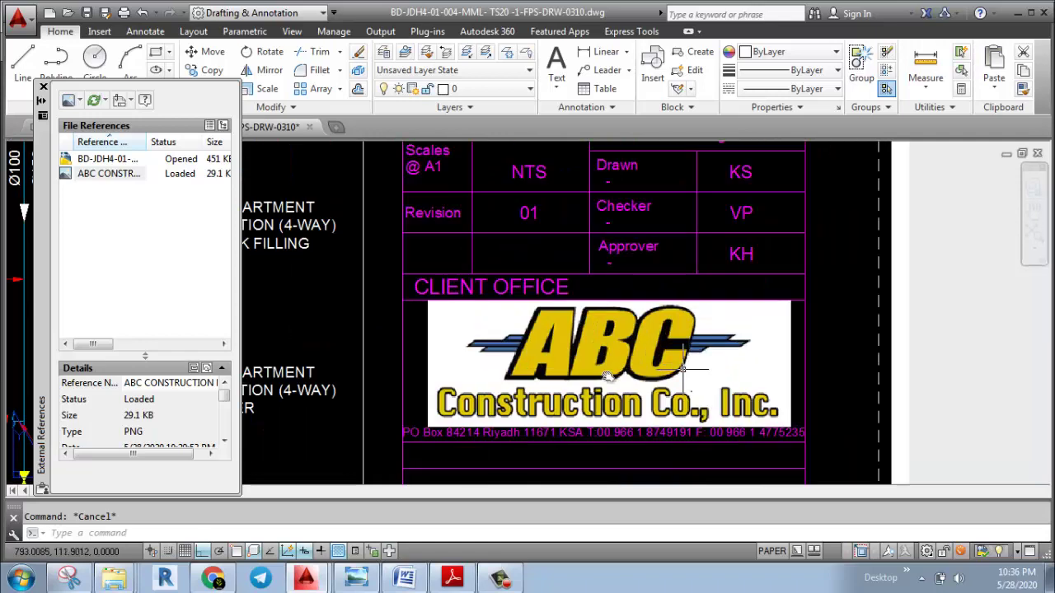
{"action": "scroll", "coordinate": [683, 353], "scroll_direction": "down", "scroll_amount": 3}
{"action": "middle_click_drag", "start_coordinate": [648, 353], "coordinate": [664, 344]}
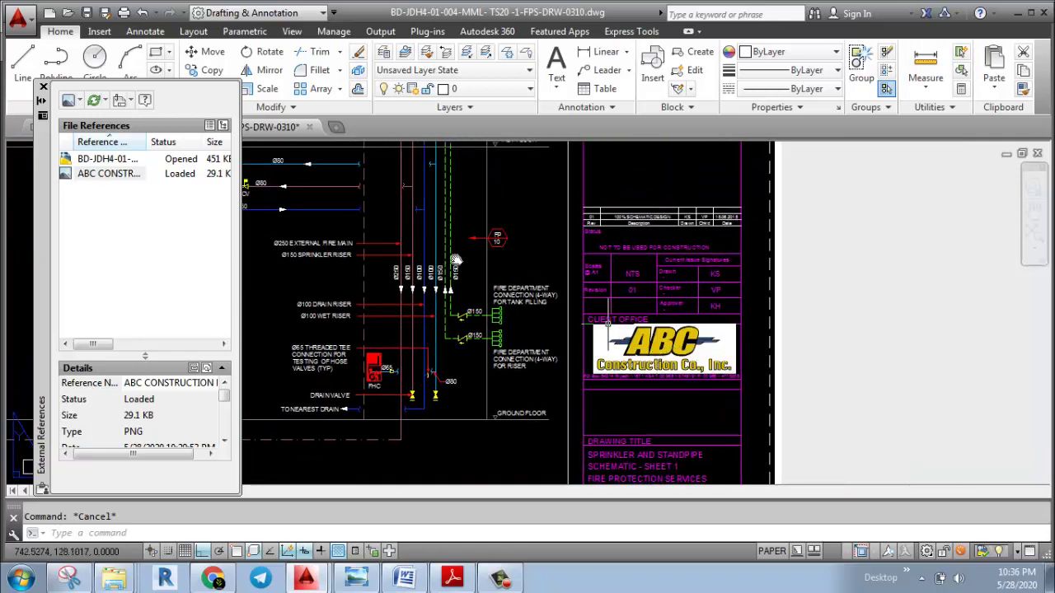
{"action": "left_click", "coordinate": [45, 85]}
{"action": "left_click", "coordinate": [41, 86]}
{"action": "key", "text": "Escape"}
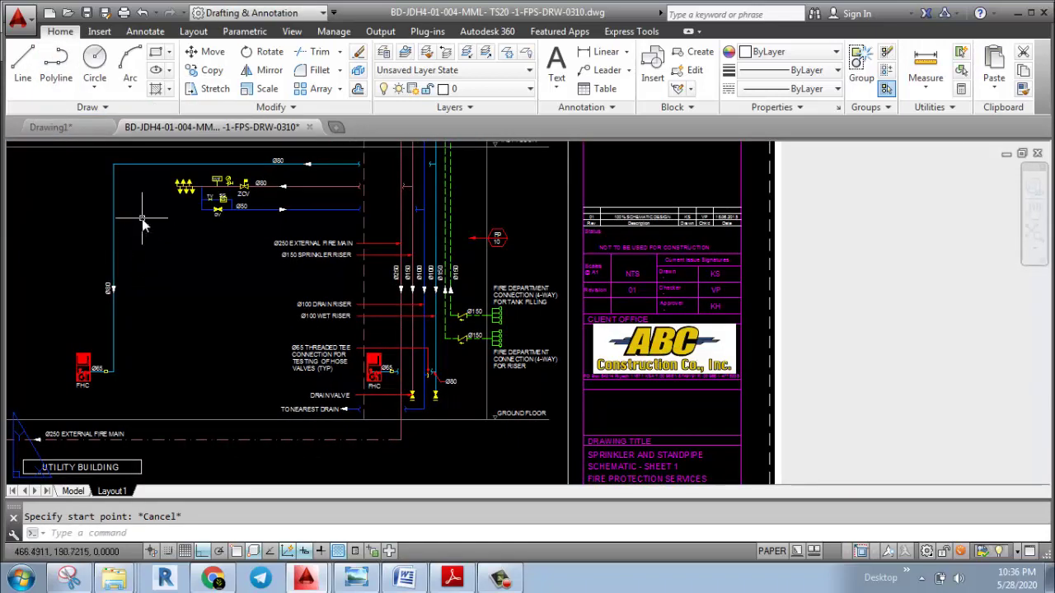
{"action": "key", "text": "ctrl+s"}
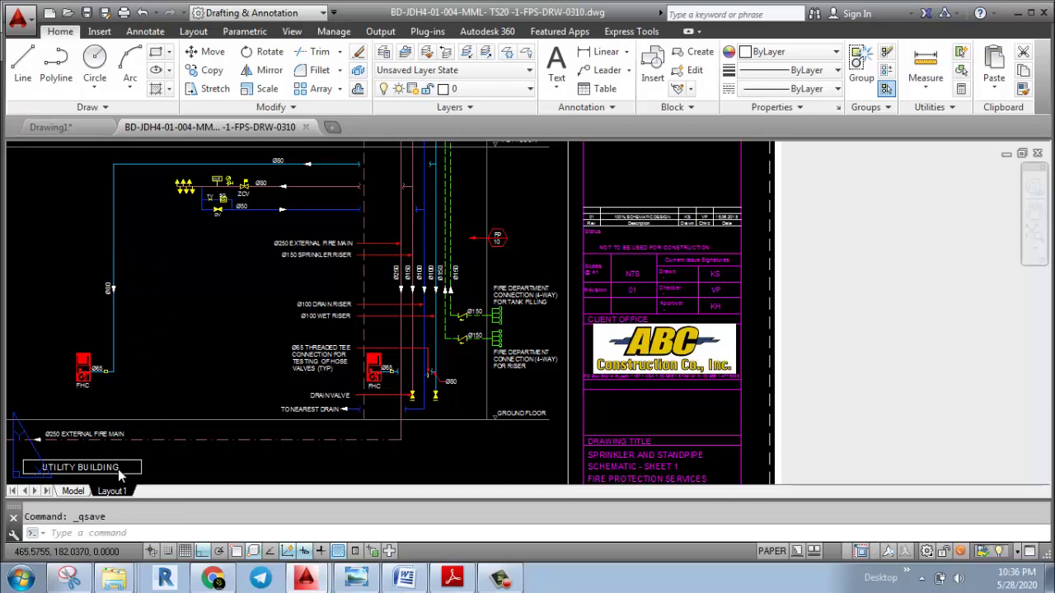
Switch to the TITLE BLOCK folder in Windows Explorer and inspect the ABC CONSTRUCTION LOGO file beside the drawing
{"action": "mouse_move", "coordinate": [116, 580]}
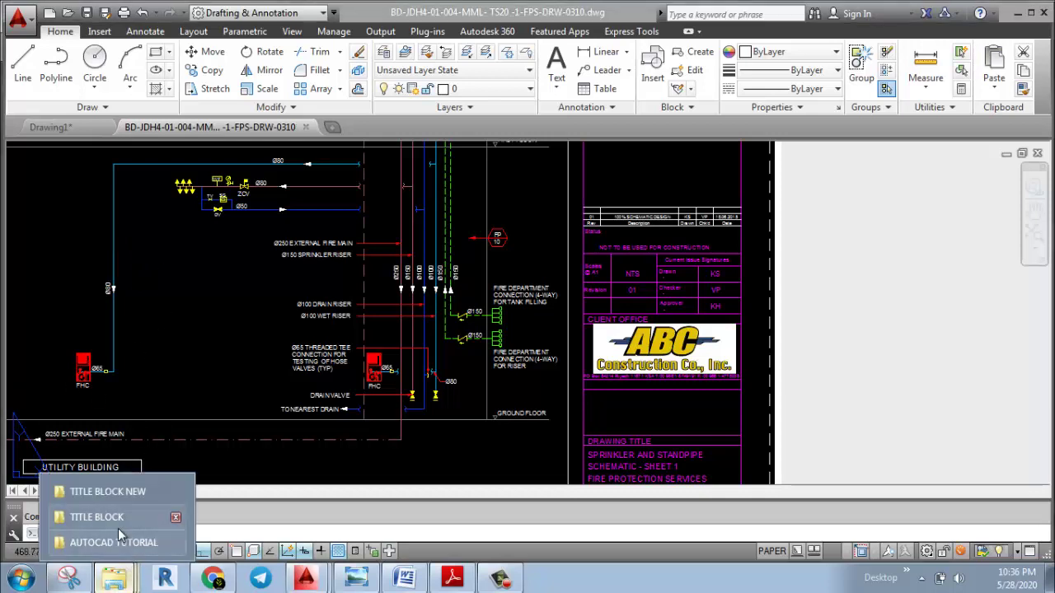
{"action": "left_click", "coordinate": [119, 518]}
{"action": "right_click_drag", "start_coordinate": [303, 195], "coordinate": [323, 214]}
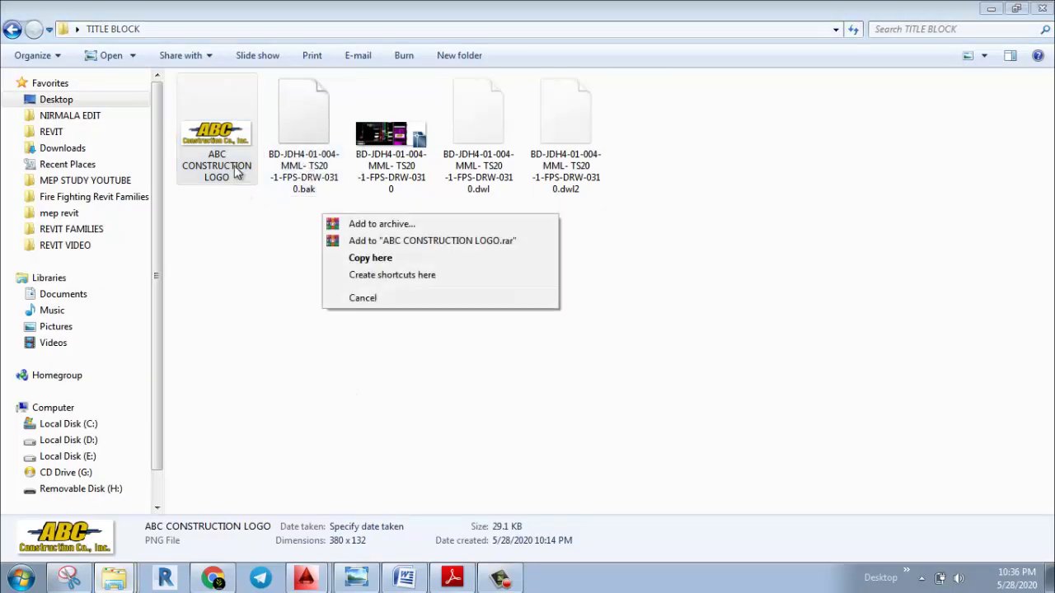
{"action": "left_click", "coordinate": [243, 250]}
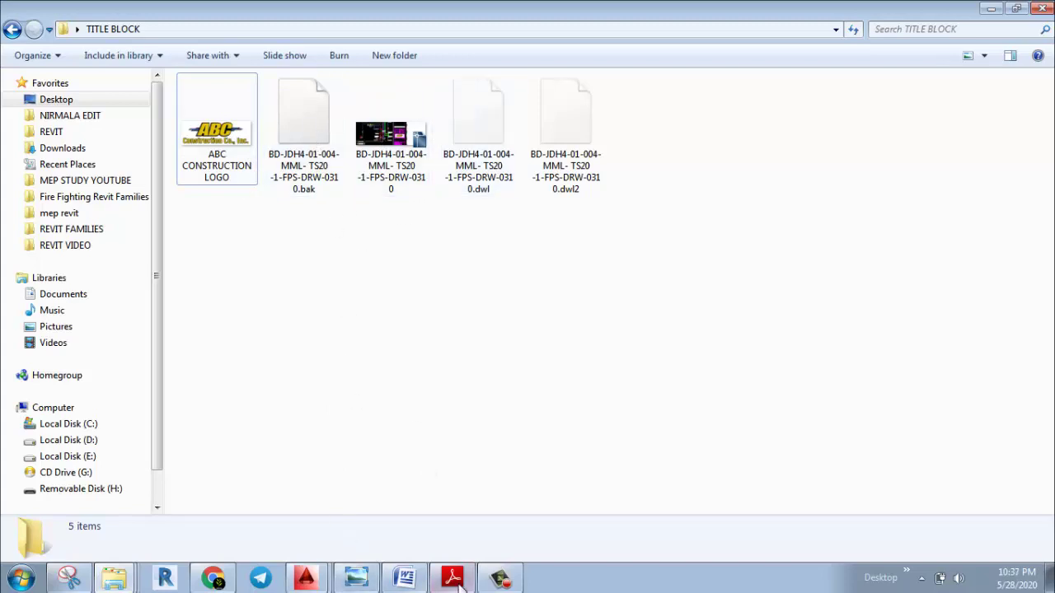
Return to AutoCAD, view the logo within the whole sheet and save the drawing again
{"action": "mouse_move", "coordinate": [318, 581]}
{"action": "left_click", "coordinate": [400, 544]}
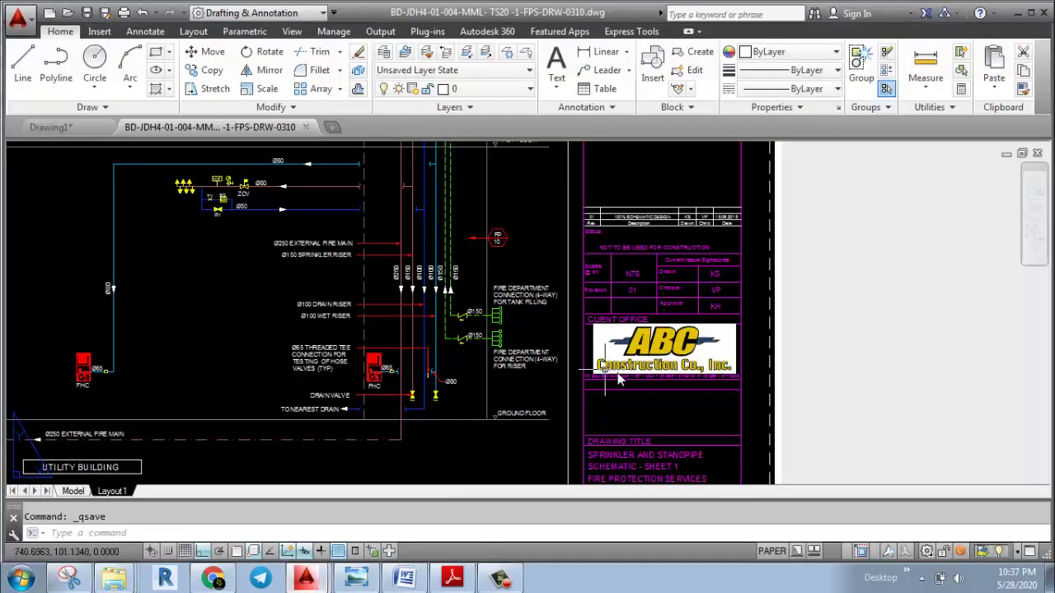
{"action": "scroll", "coordinate": [641, 378], "scroll_direction": "down", "scroll_amount": 2}
{"action": "scroll", "coordinate": [641, 377], "scroll_direction": "down", "scroll_amount": 1}
{"action": "key", "text": "ctrl+s"}
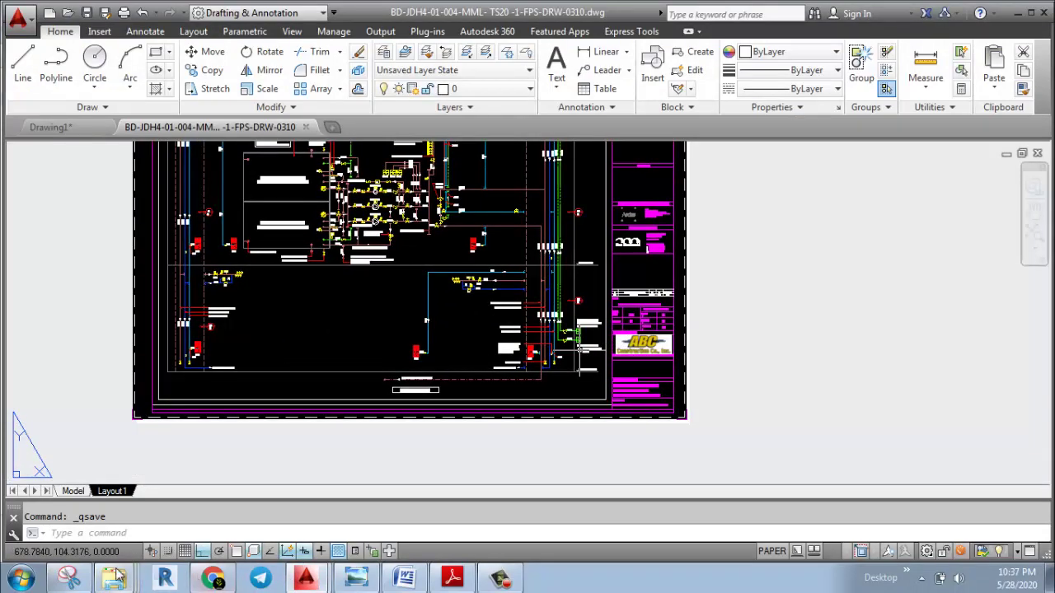
Open the TITLE BLOCK NEW folder in Windows Explorer and copy its path
{"action": "mouse_move", "coordinate": [117, 572]}
{"action": "left_click", "coordinate": [128, 521]}
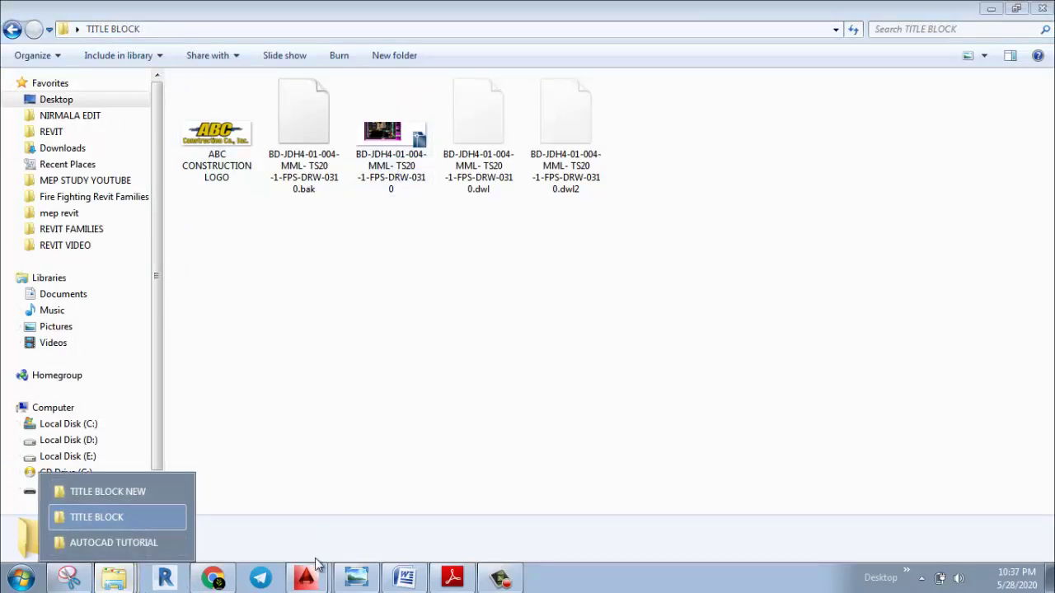
{"action": "left_click", "coordinate": [133, 494]}
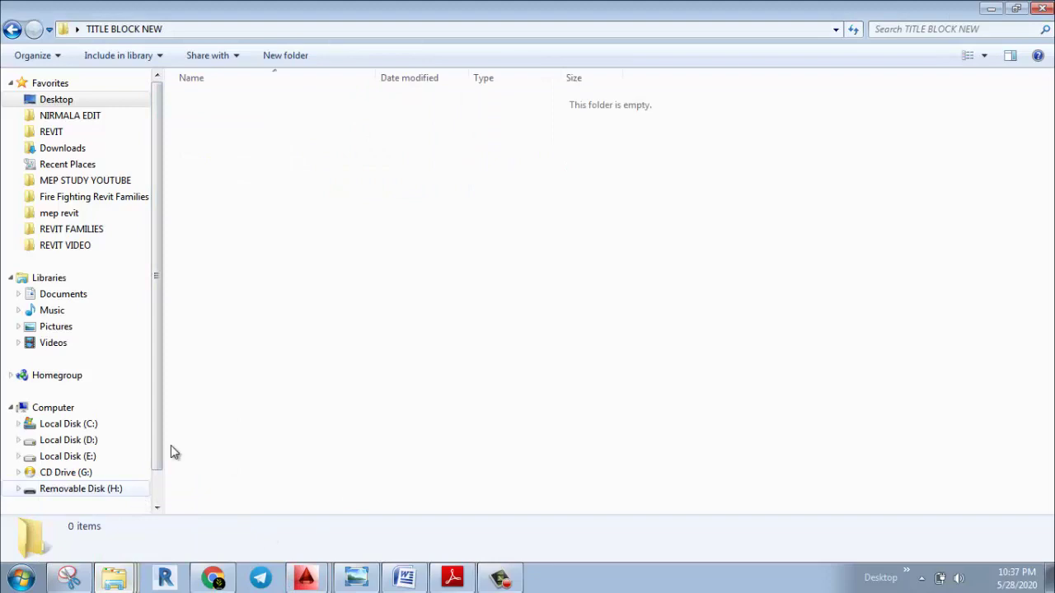
{"action": "left_click", "coordinate": [265, 29]}
{"action": "key", "text": "ctrl+c"}
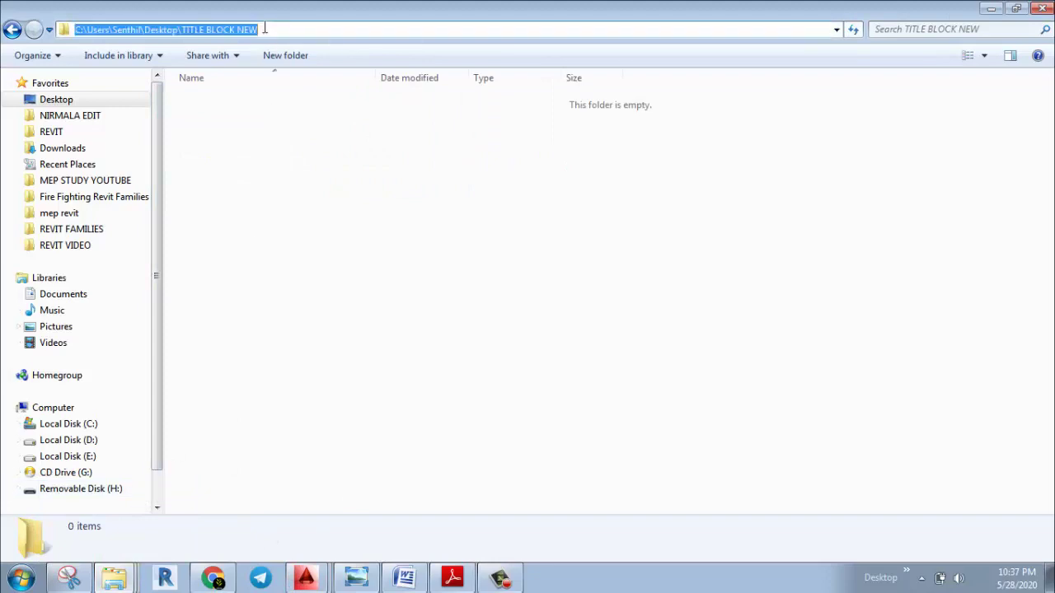
Switch to AutoCAD and try to save a copy of the drawing into the TITLE BLOCK NEW folder using the copied path
{"action": "left_click", "coordinate": [305, 576]}
{"action": "left_click", "coordinate": [317, 540]}
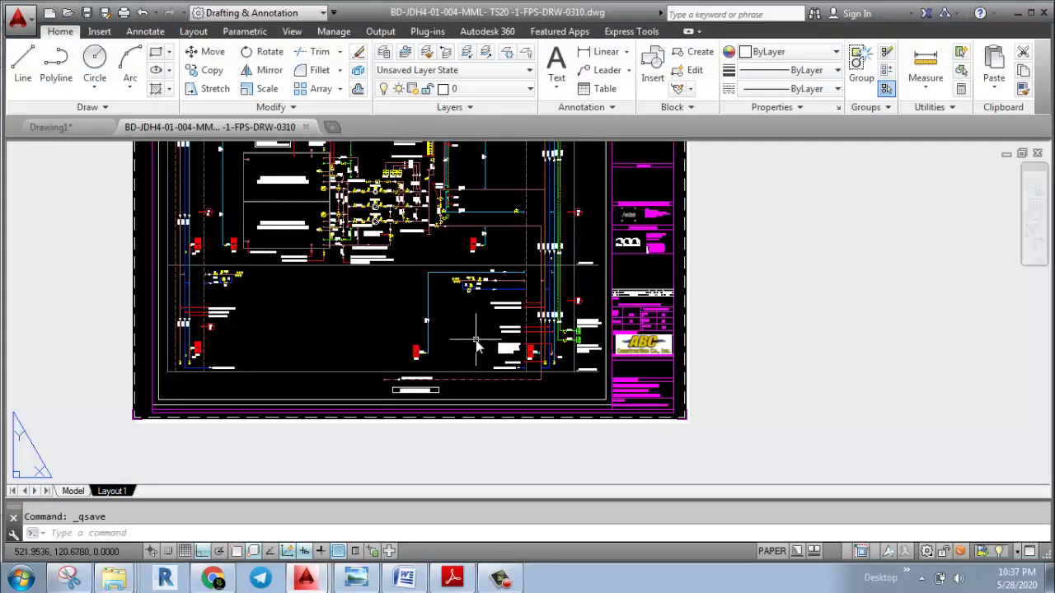
{"action": "key", "text": "ctrl+shift+s"}
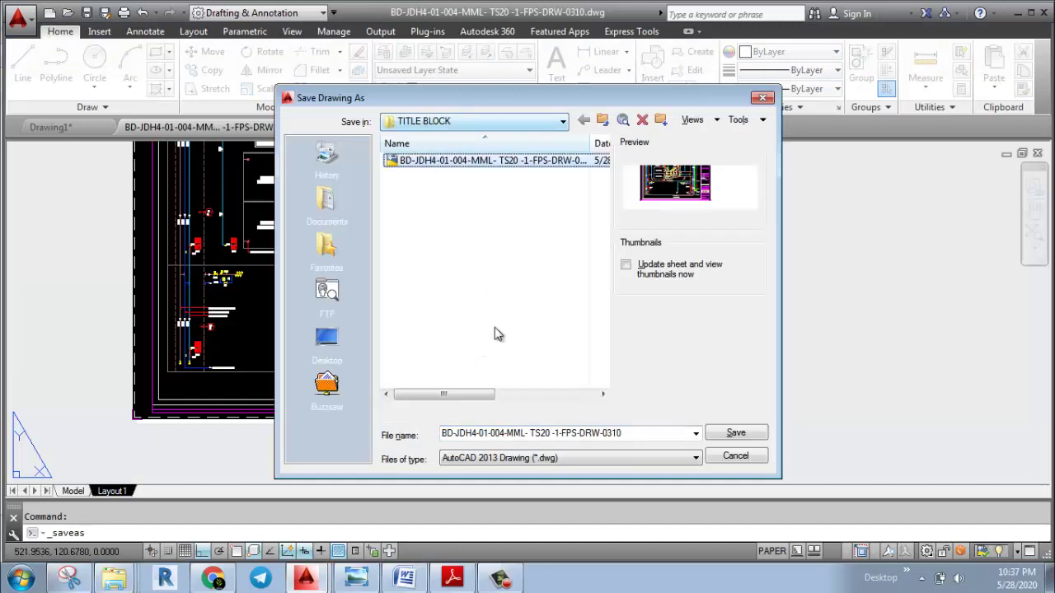
{"action": "left_click_drag", "start_coordinate": [634, 438], "coordinate": [401, 435]}
{"action": "key", "text": "ctrl+v"}
{"action": "left_click", "coordinate": [735, 433]}
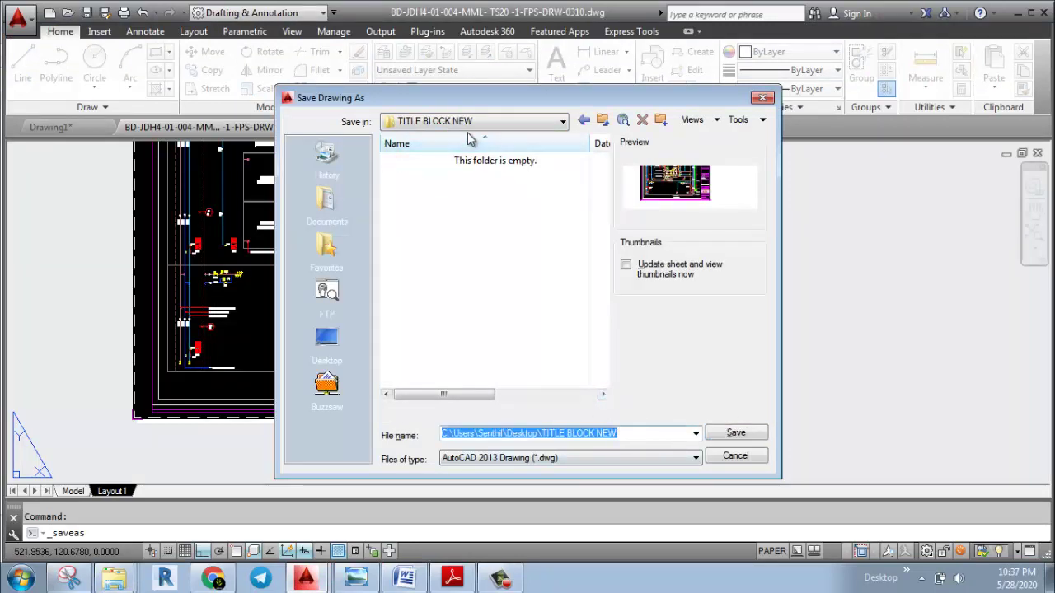
{"action": "left_click", "coordinate": [735, 433]}
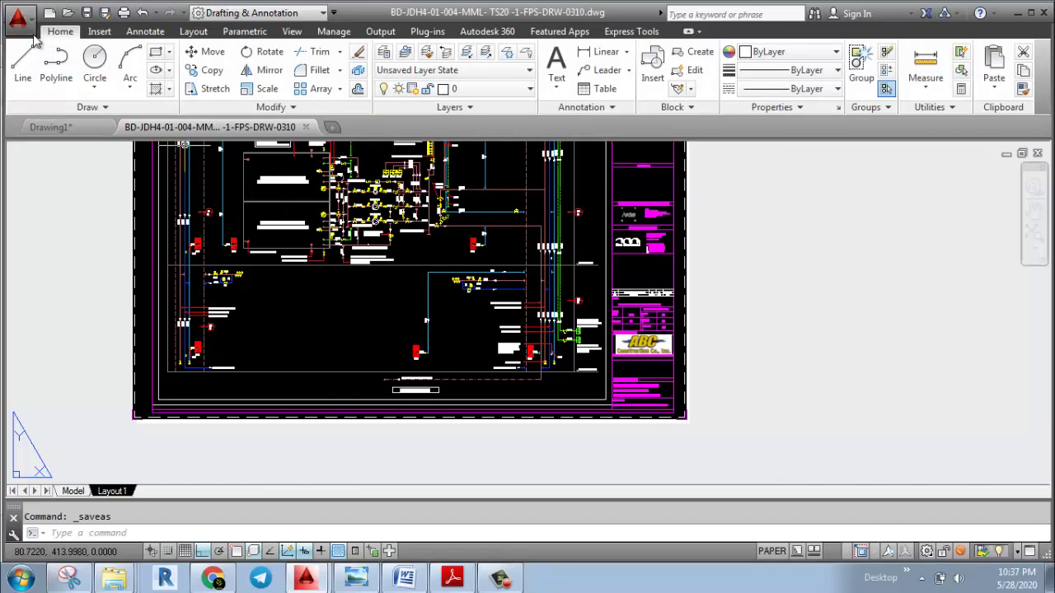
Save a copy of the drawing in DWG format into the TITLE BLOCK NEW folder on the Desktop, keeping its file name
{"action": "left_click", "coordinate": [18, 16]}
{"action": "mouse_move", "coordinate": [111, 203]}
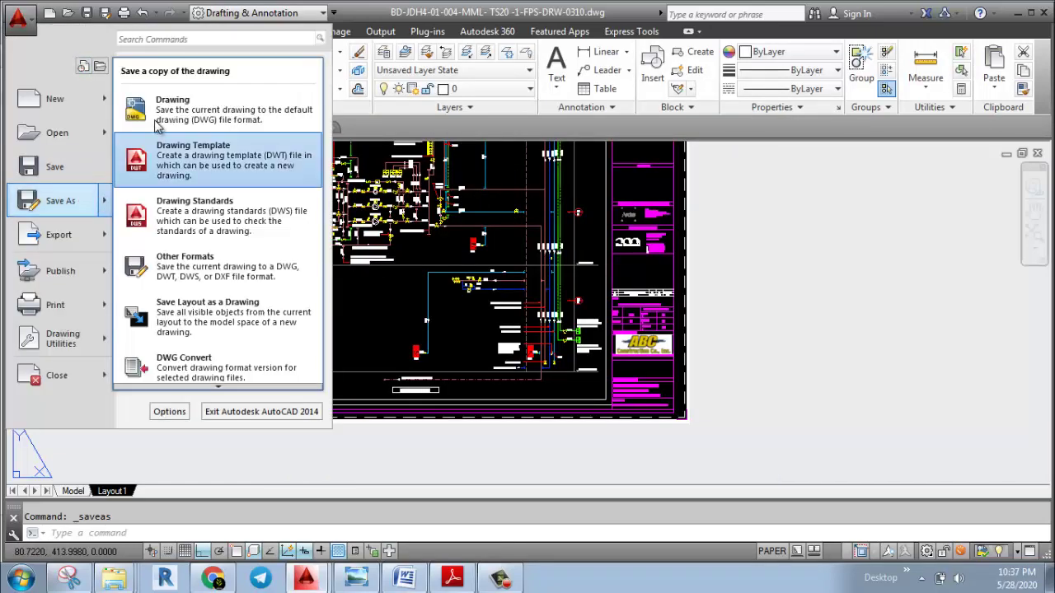
{"action": "left_click", "coordinate": [170, 105]}
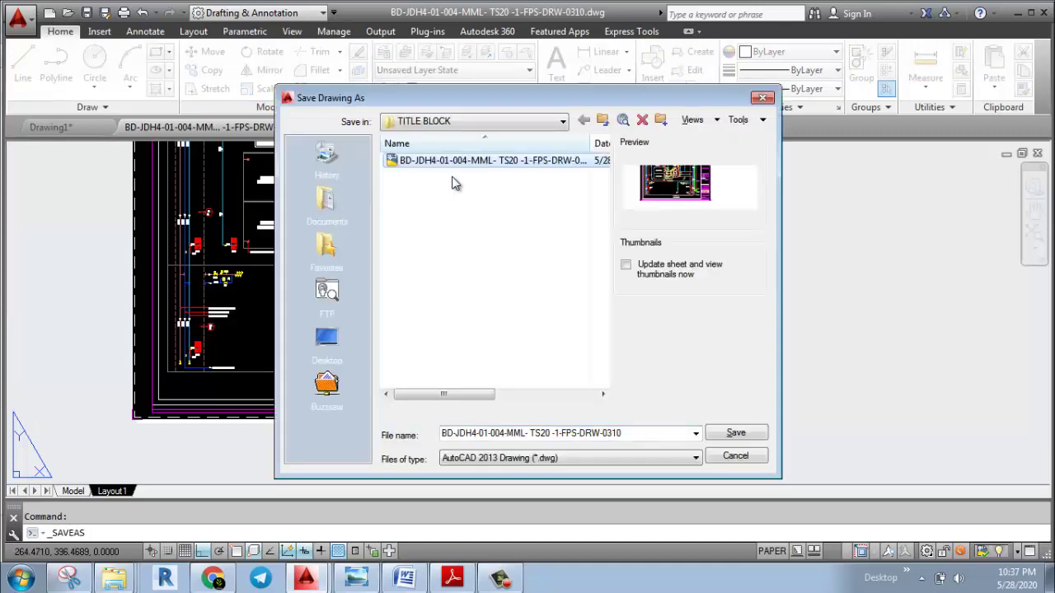
{"action": "left_click", "coordinate": [505, 122]}
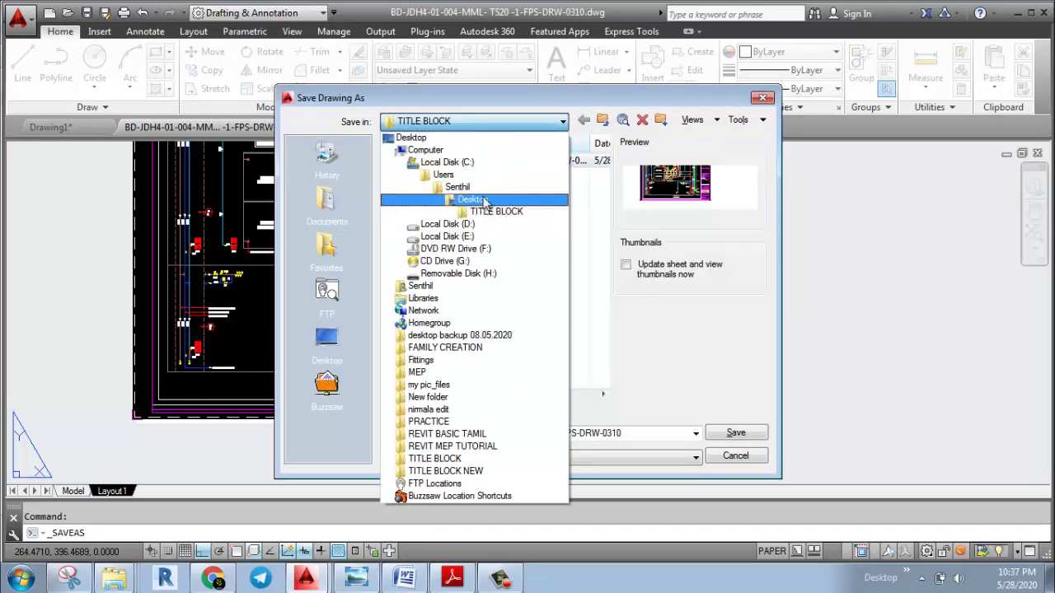
{"action": "left_click", "coordinate": [472, 200]}
{"action": "double_click", "coordinate": [449, 322]}
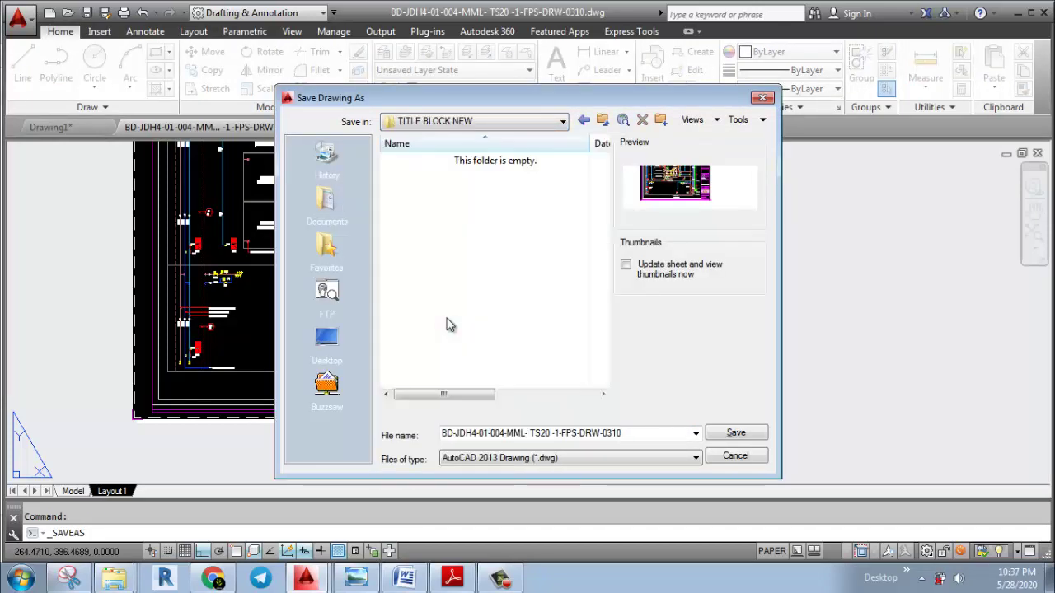
{"action": "key", "text": "Return"}
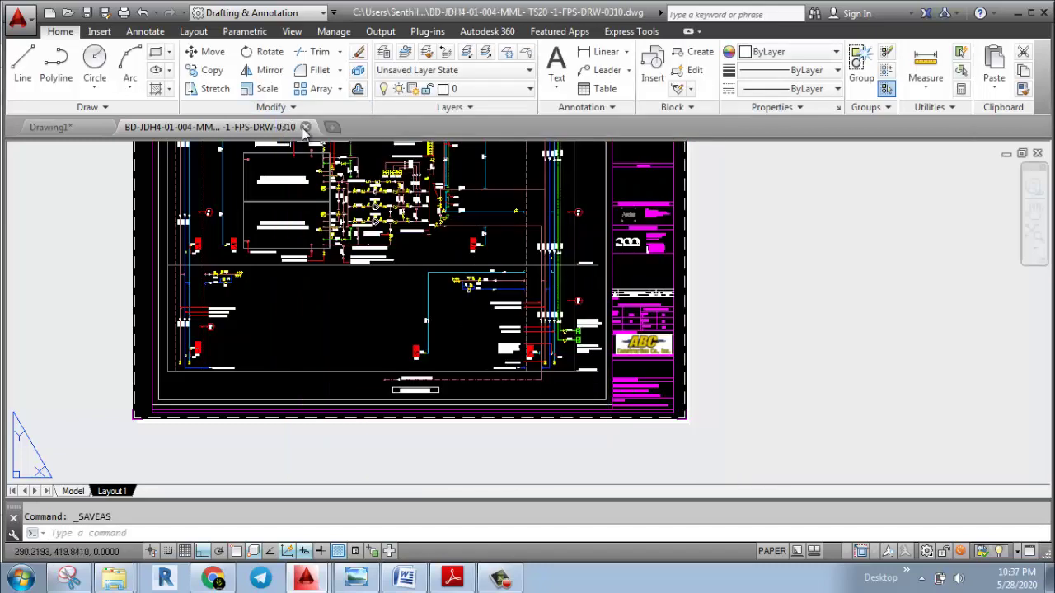
Close the drawing and reopen its saved copy from the TITLE BLOCK NEW folder in Windows Explorer
{"action": "left_click", "coordinate": [305, 129]}
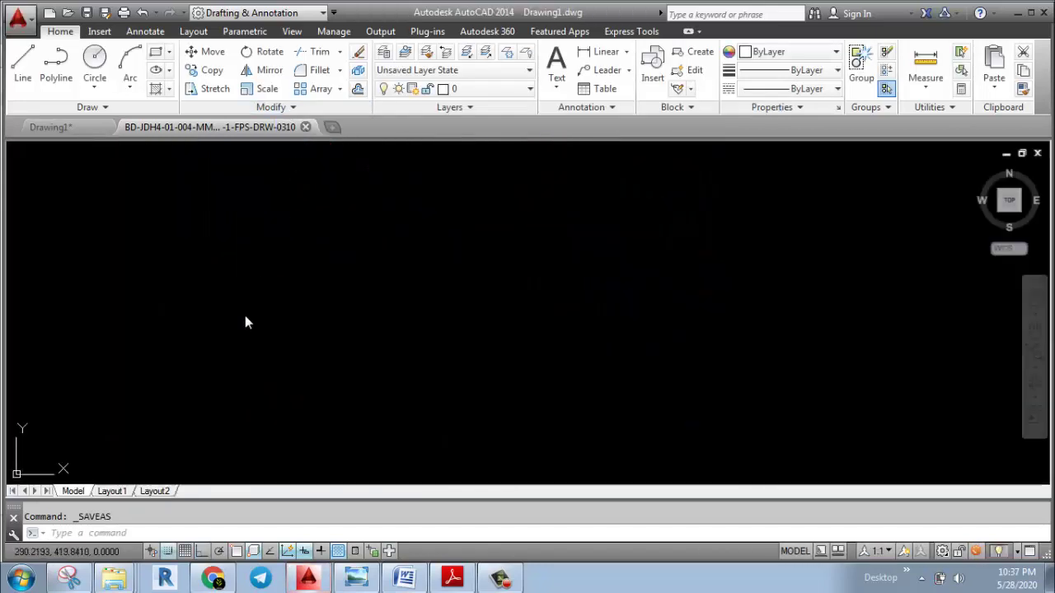
{"action": "mouse_move", "coordinate": [112, 576]}
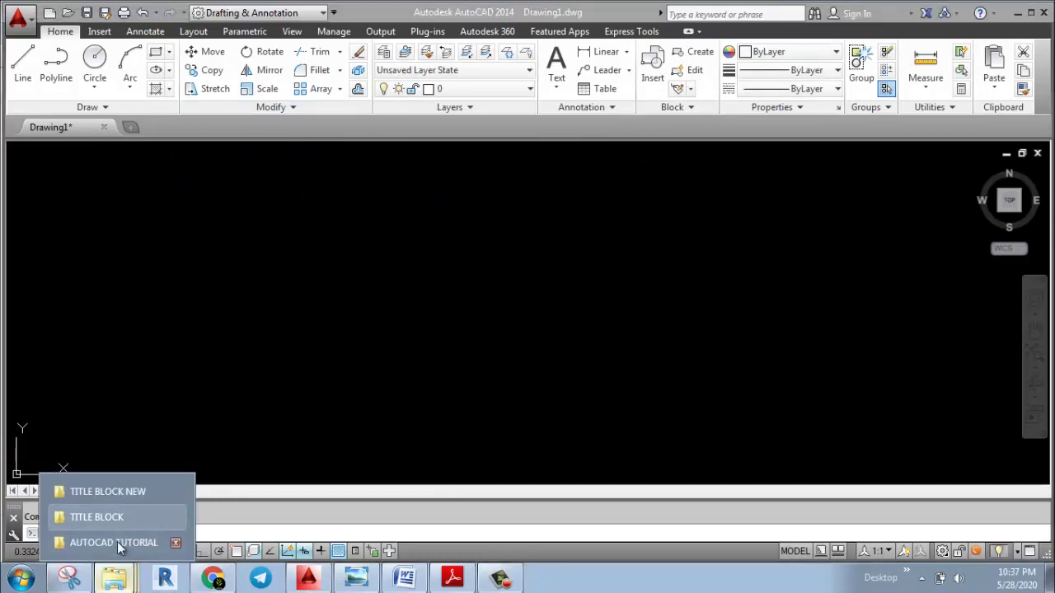
{"action": "left_click", "coordinate": [142, 493]}
{"action": "left_click", "coordinate": [313, 107]}
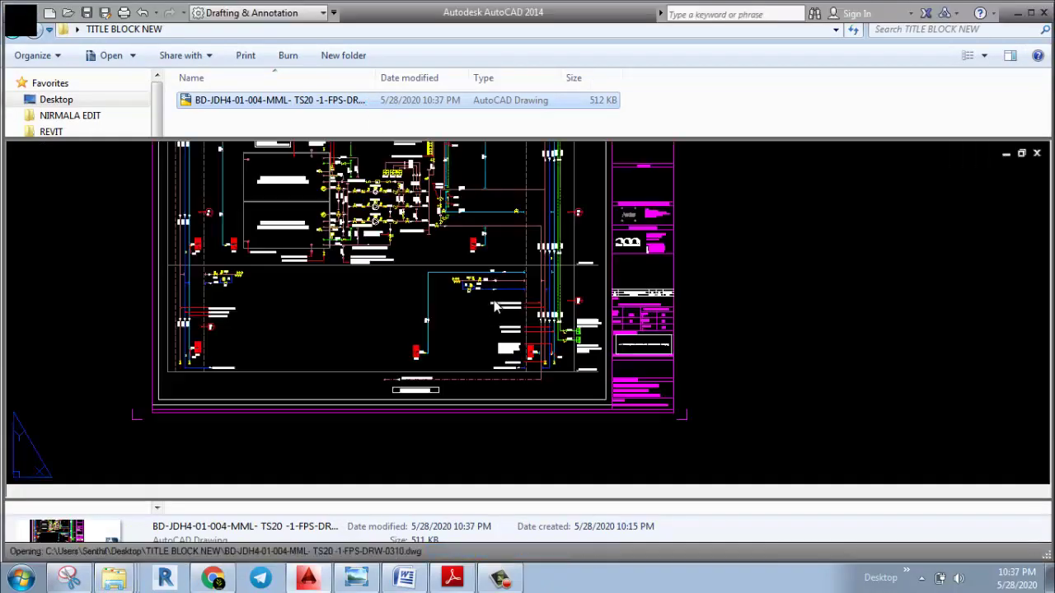
Examine the logo image frame and its file path in the CLIENT OFFICE box of the title block
{"action": "scroll", "coordinate": [660, 334], "scroll_direction": "up", "scroll_amount": 6}
{"action": "scroll", "coordinate": [657, 381], "scroll_direction": "up", "scroll_amount": 3}
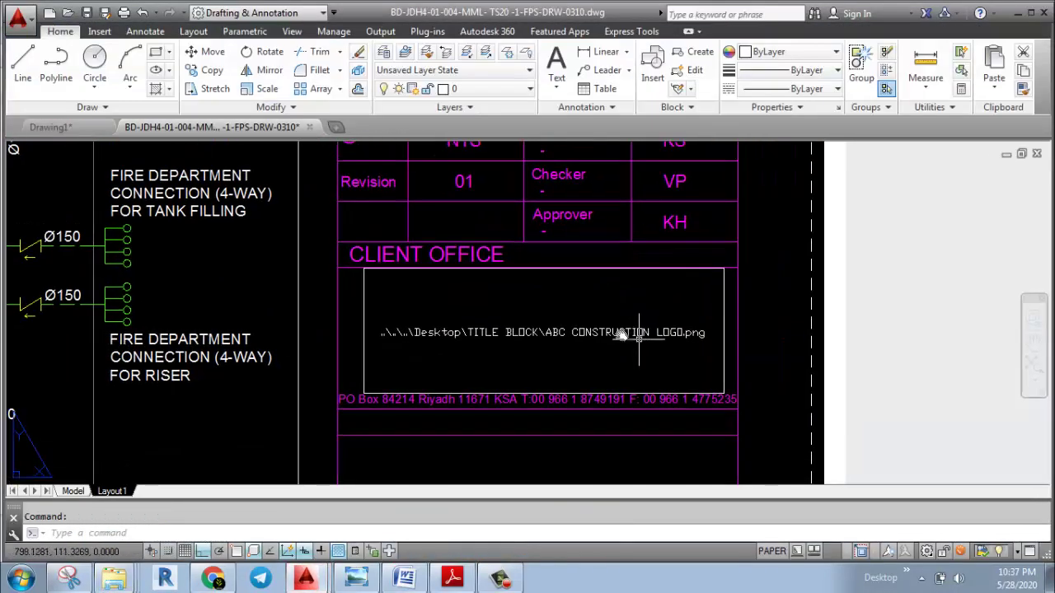
{"action": "left_click", "coordinate": [386, 321]}
{"action": "left_click", "coordinate": [349, 354]}
{"action": "key", "text": "Escape"}
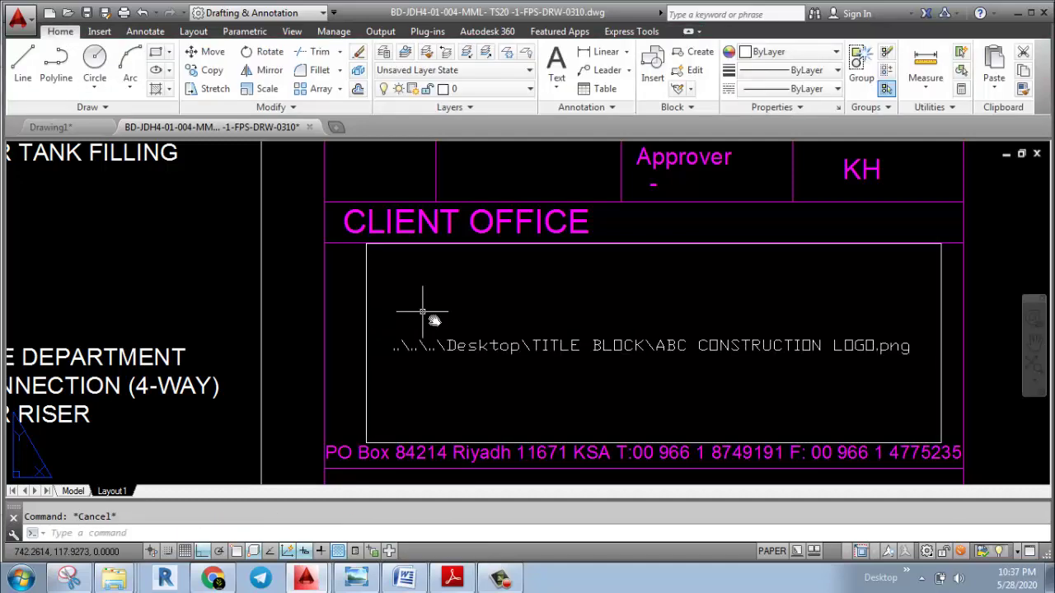
{"action": "scroll", "coordinate": [494, 374], "scroll_direction": "down", "scroll_amount": 4}
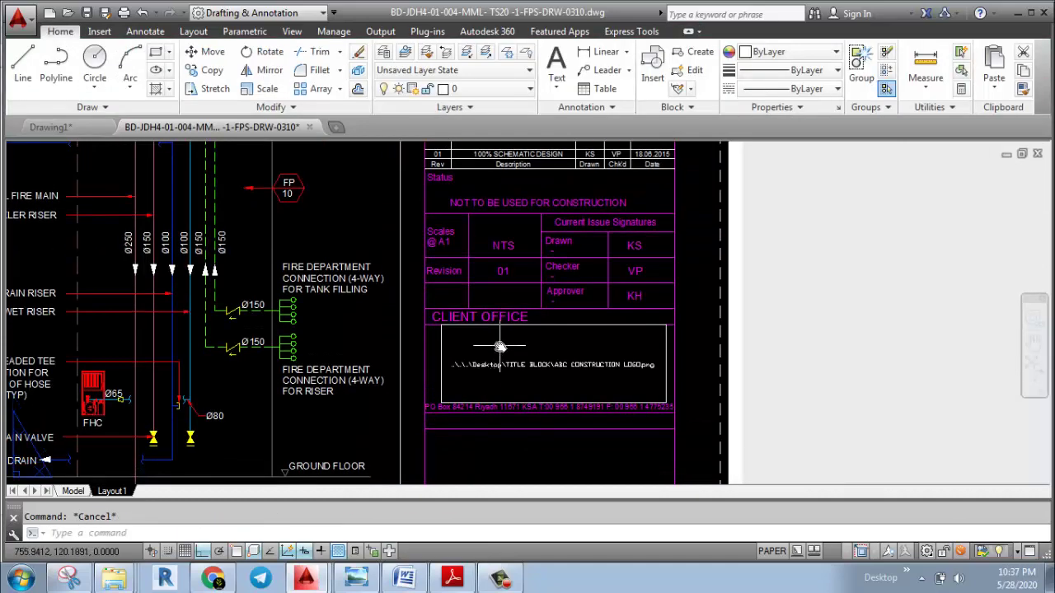
{"action": "scroll", "coordinate": [486, 350], "scroll_direction": "up", "scroll_amount": 3}
Check the TITLE BLOCK NEW folder for the logo file, then return to AutoCAD and inspect the CLIENT OFFICE image frame again
{"action": "mouse_move", "coordinate": [114, 576]}
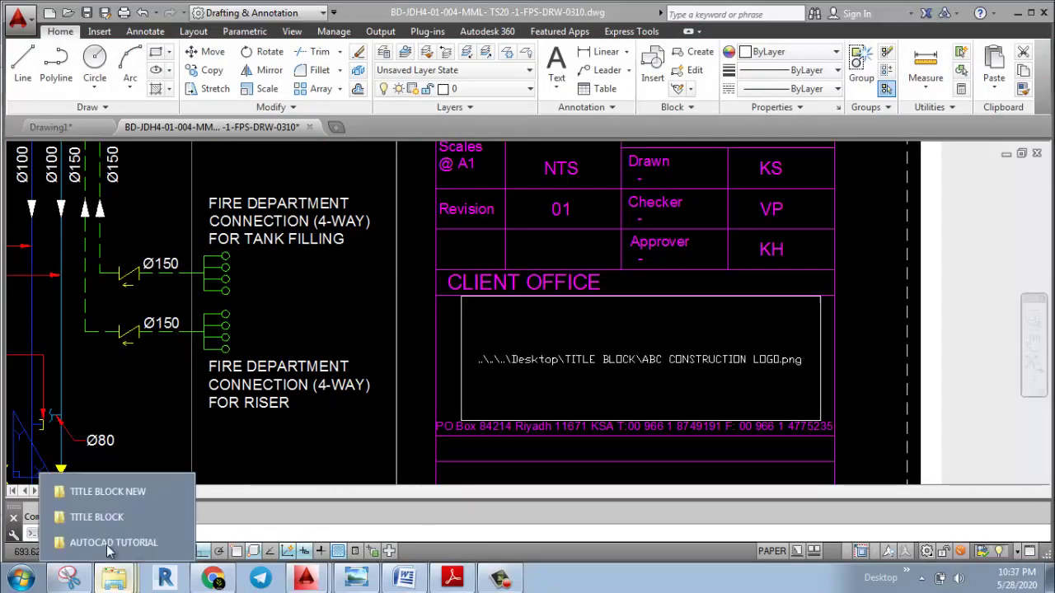
{"action": "left_click", "coordinate": [91, 491]}
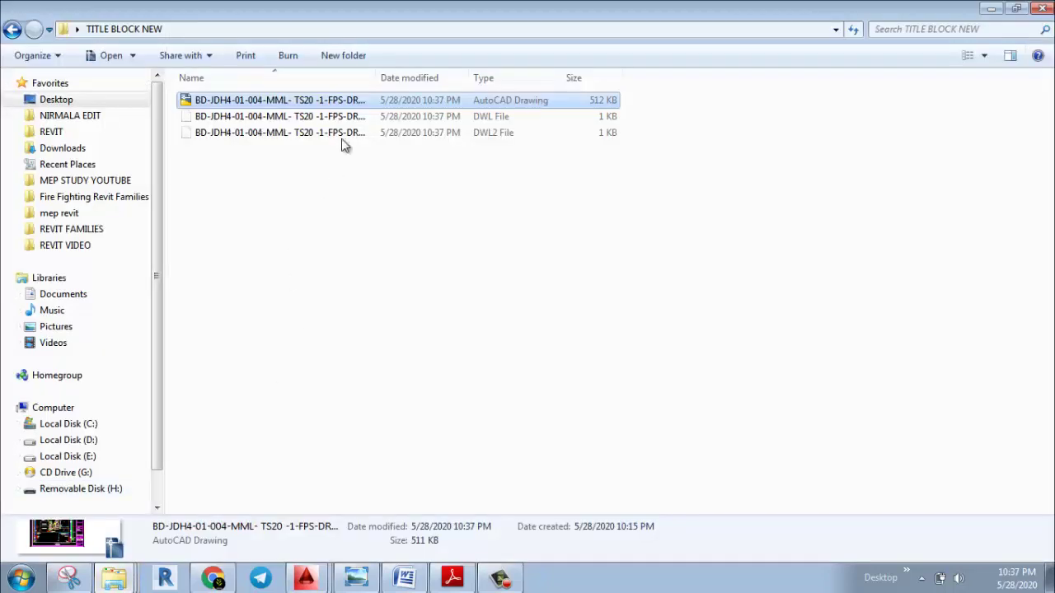
{"action": "key", "text": "alt+Tab"}
{"action": "scroll", "coordinate": [564, 338], "scroll_direction": "down", "scroll_amount": 1}
{"action": "middle_click_drag", "start_coordinate": [589, 360], "coordinate": [554, 372]}
{"action": "middle_click_drag", "start_coordinate": [500, 352], "coordinate": [497, 316]}
{"action": "scroll", "coordinate": [496, 317], "scroll_direction": "up", "scroll_amount": 2}
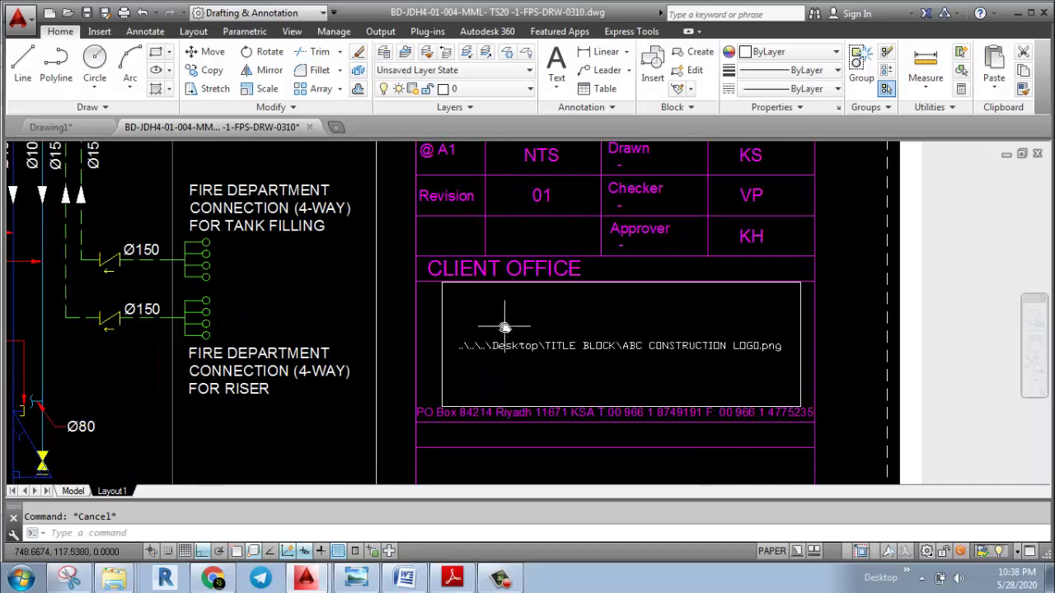
{"action": "scroll", "coordinate": [506, 326], "scroll_direction": "down", "scroll_amount": 2}
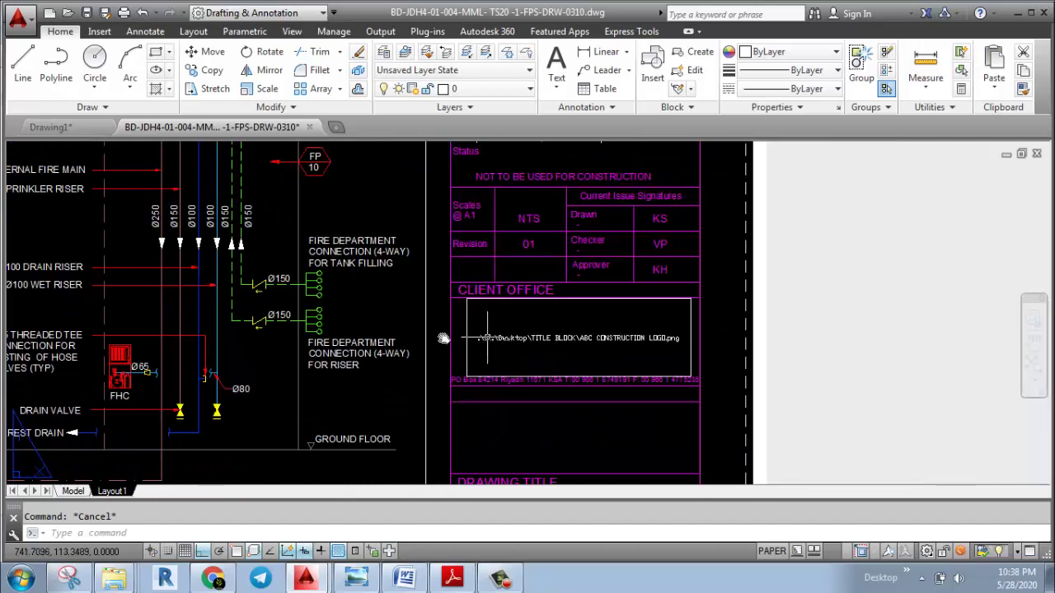
{"action": "scroll", "coordinate": [481, 313], "scroll_direction": "up", "scroll_amount": 2}
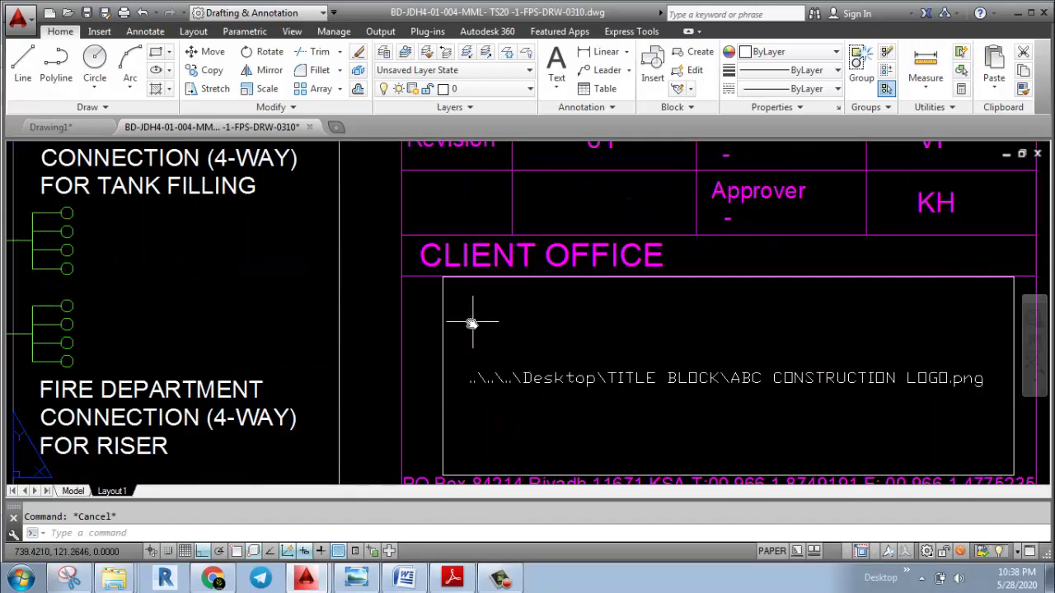
{"action": "left_click", "coordinate": [384, 341]}
{"action": "key", "text": "Escape"}
{"action": "scroll", "coordinate": [445, 335], "scroll_direction": "down", "scroll_amount": 2}
{"action": "middle_click_drag", "start_coordinate": [445, 335], "coordinate": [446, 336]}
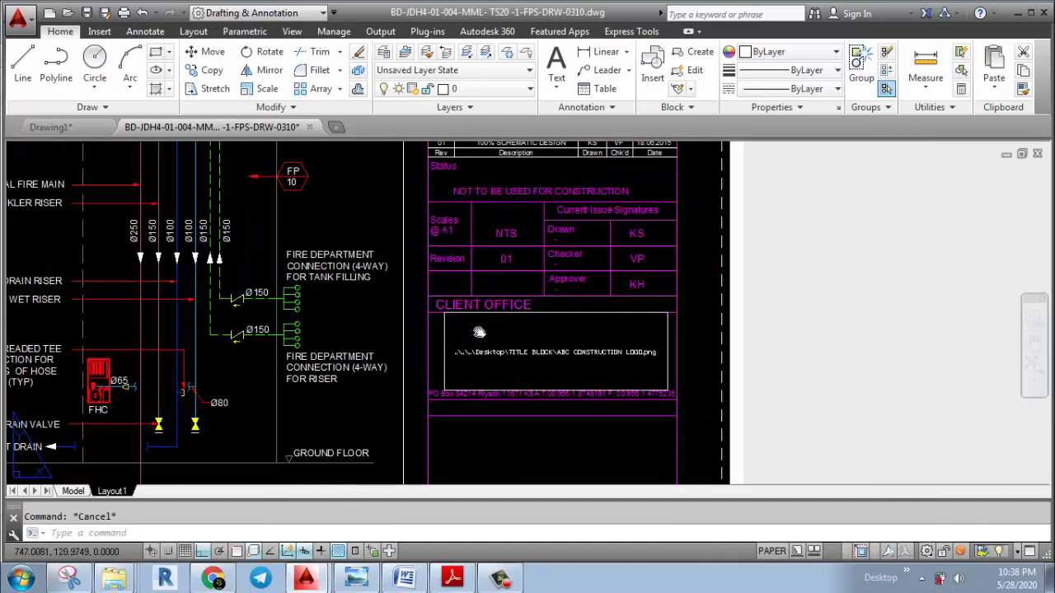
{"action": "scroll", "coordinate": [441, 329], "scroll_direction": "up", "scroll_amount": 4}
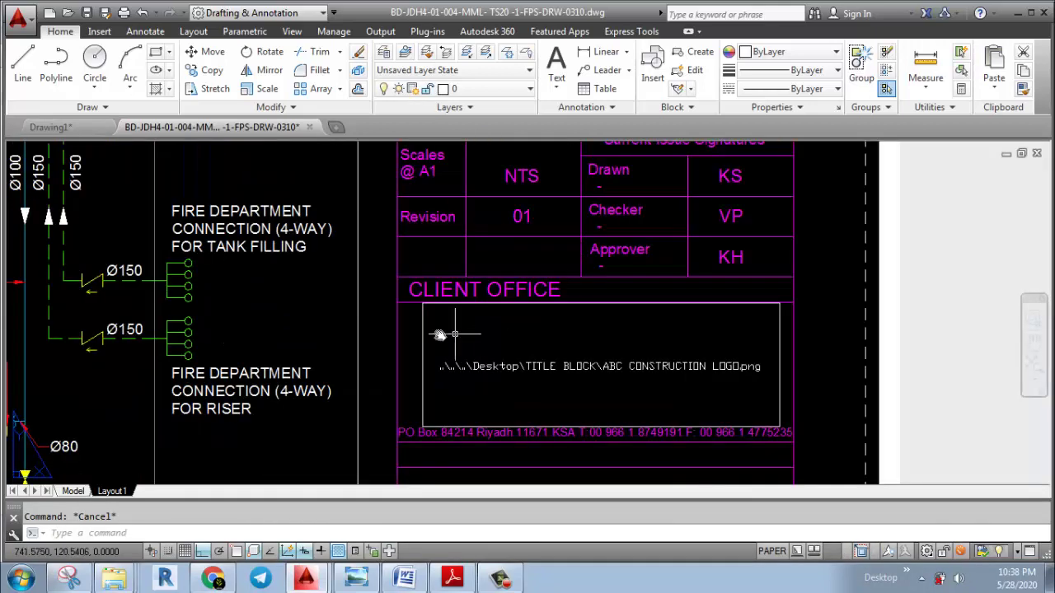
Delete the externally referenced logo image frame from the CLIENT OFFICE box
{"action": "scroll", "coordinate": [435, 330], "scroll_direction": "down", "scroll_amount": 2}
{"action": "scroll", "coordinate": [433, 313], "scroll_direction": "up", "scroll_amount": 3}
{"action": "left_click", "coordinate": [434, 293]}
{"action": "left_click", "coordinate": [379, 328]}
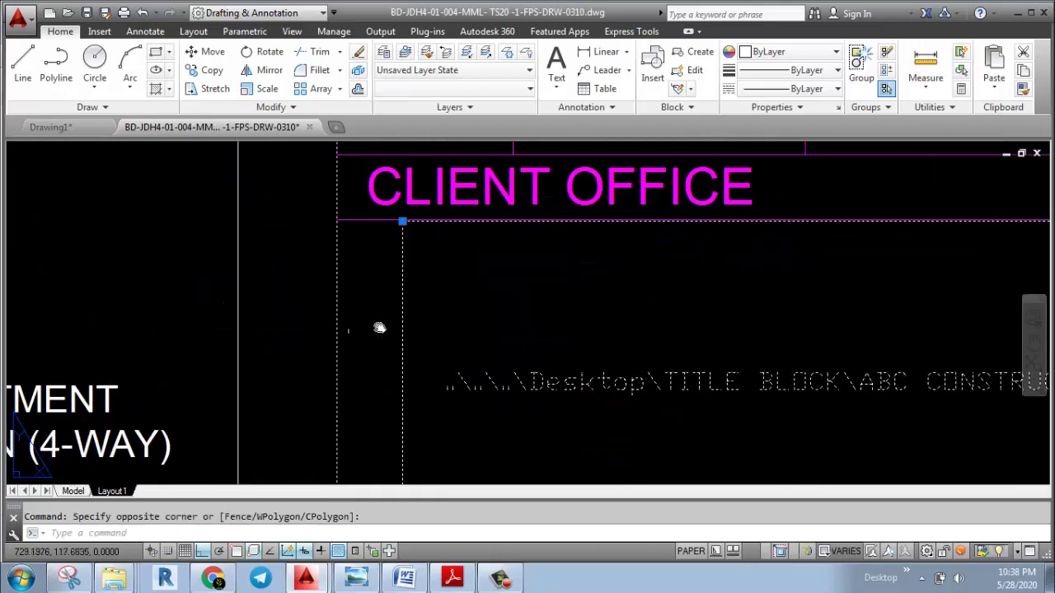
{"action": "key", "text": "Escape"}
{"action": "left_click", "coordinate": [449, 304]}
{"action": "left_click", "coordinate": [396, 328]}
{"action": "key", "text": "Escape"}
{"action": "scroll", "coordinate": [391, 342], "scroll_direction": "down", "scroll_amount": 3}
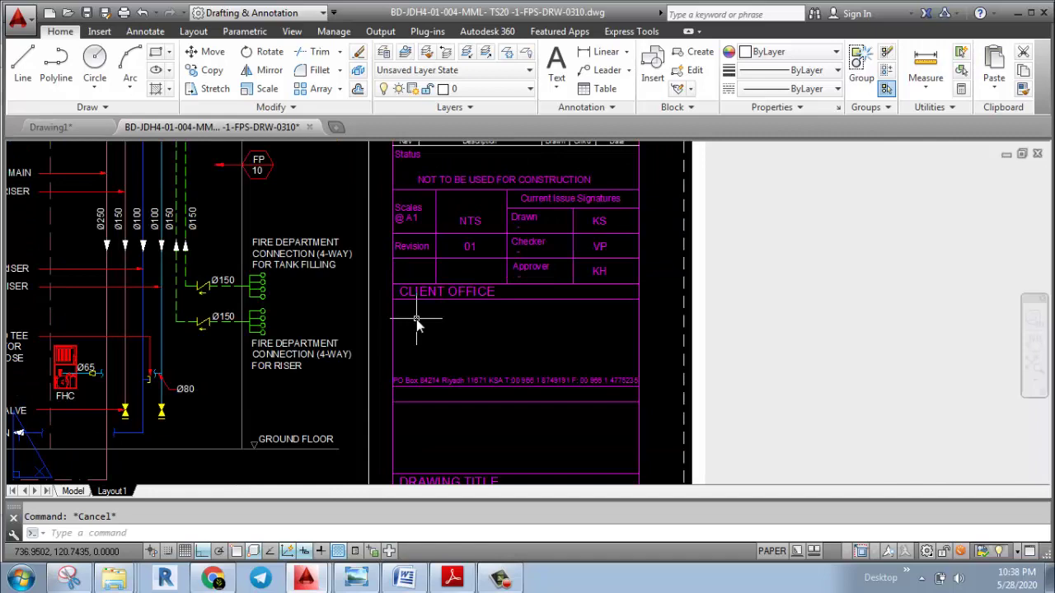
{"action": "middle_click_drag", "start_coordinate": [452, 313], "coordinate": [581, 293]}
{"action": "scroll", "coordinate": [561, 298], "scroll_direction": "down", "scroll_amount": 4}
{"action": "middle_click_drag", "start_coordinate": [575, 352], "coordinate": [632, 436]}
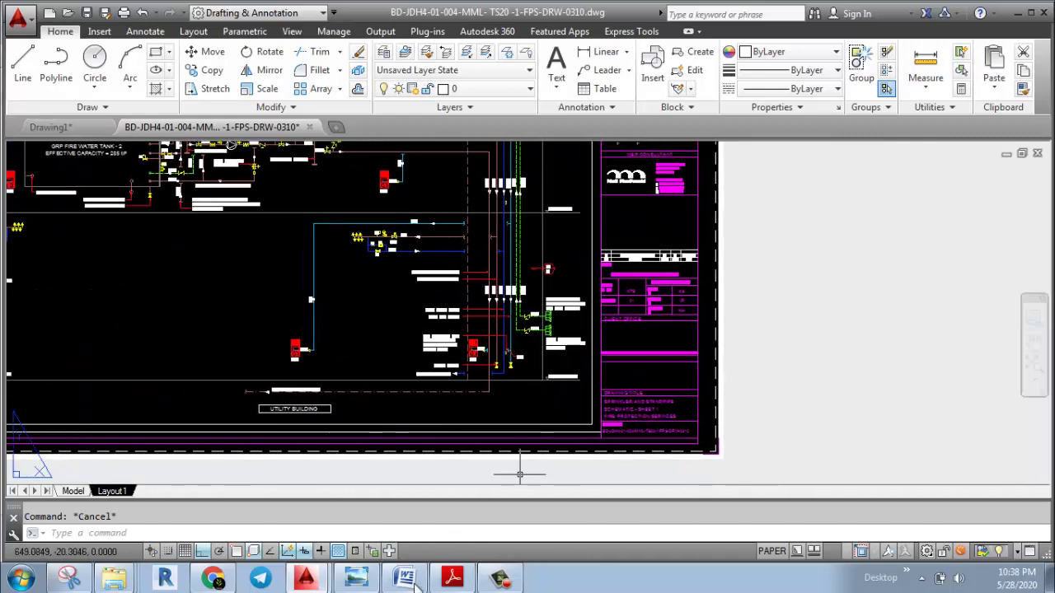
{"action": "scroll", "coordinate": [600, 360], "scroll_direction": "down", "scroll_amount": 4}
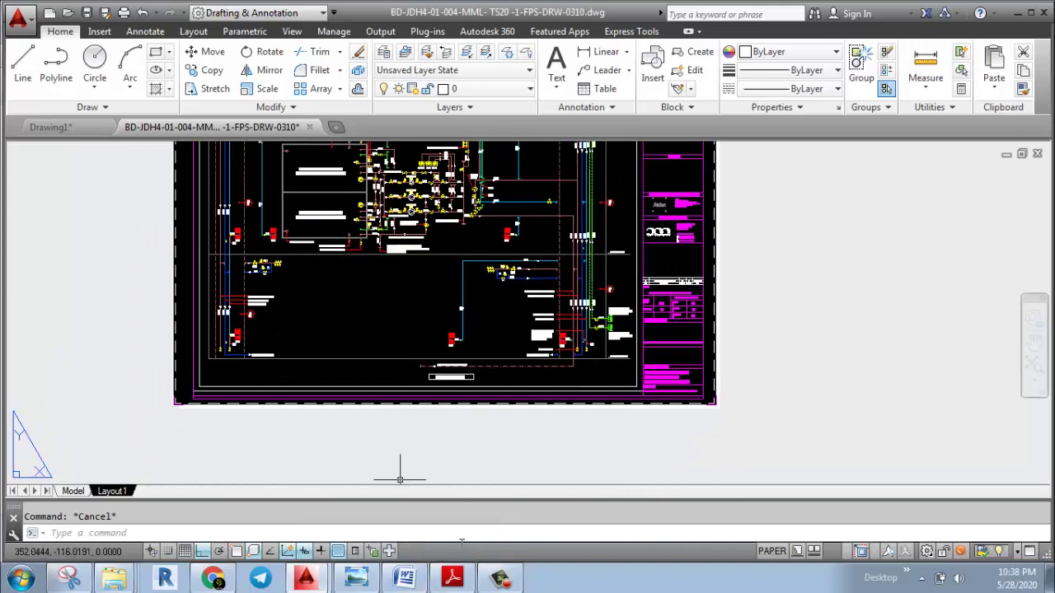
{"action": "scroll", "coordinate": [615, 343], "scroll_direction": "down", "scroll_amount": 1}
{"action": "middle_click_drag", "start_coordinate": [622, 344], "coordinate": [597, 369]}
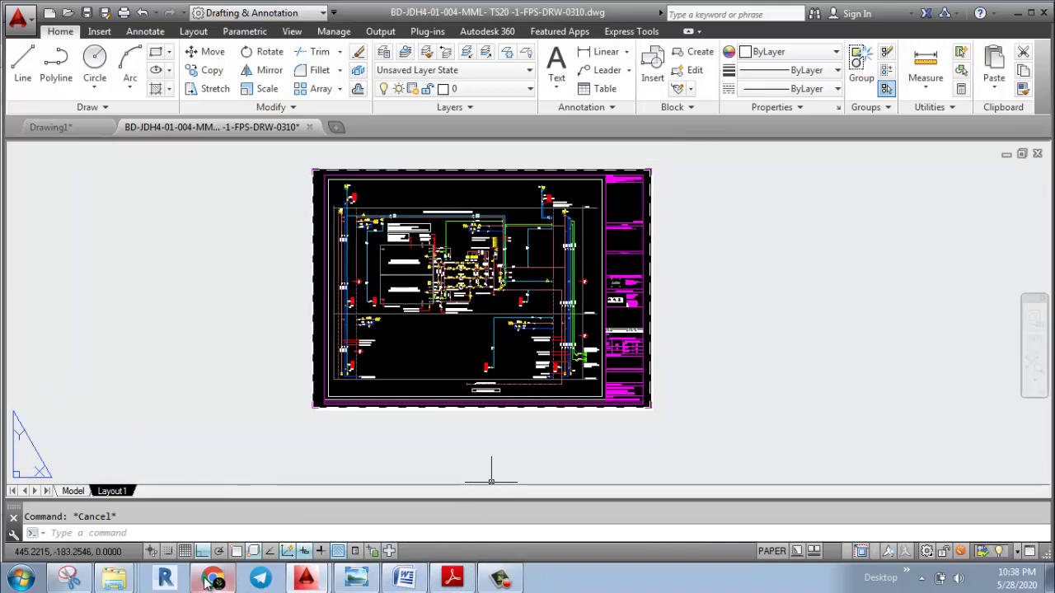
Open the ABC CONSTRUCTION LOGO file from the TITLE BLOCK folder in Paint and copy the whole image
{"action": "mouse_move", "coordinate": [114, 578]}
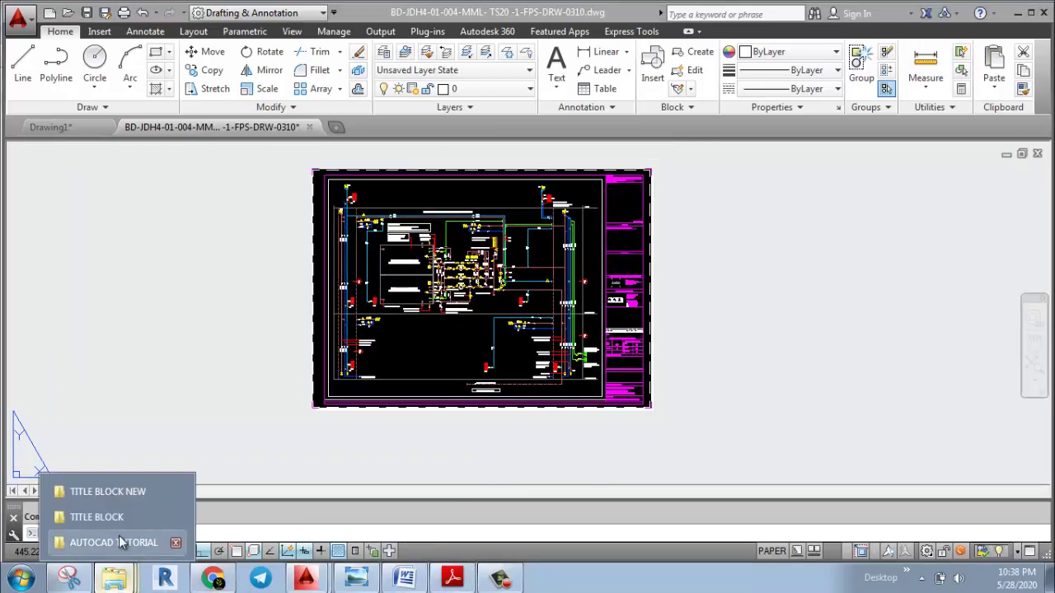
{"action": "left_click", "coordinate": [122, 493]}
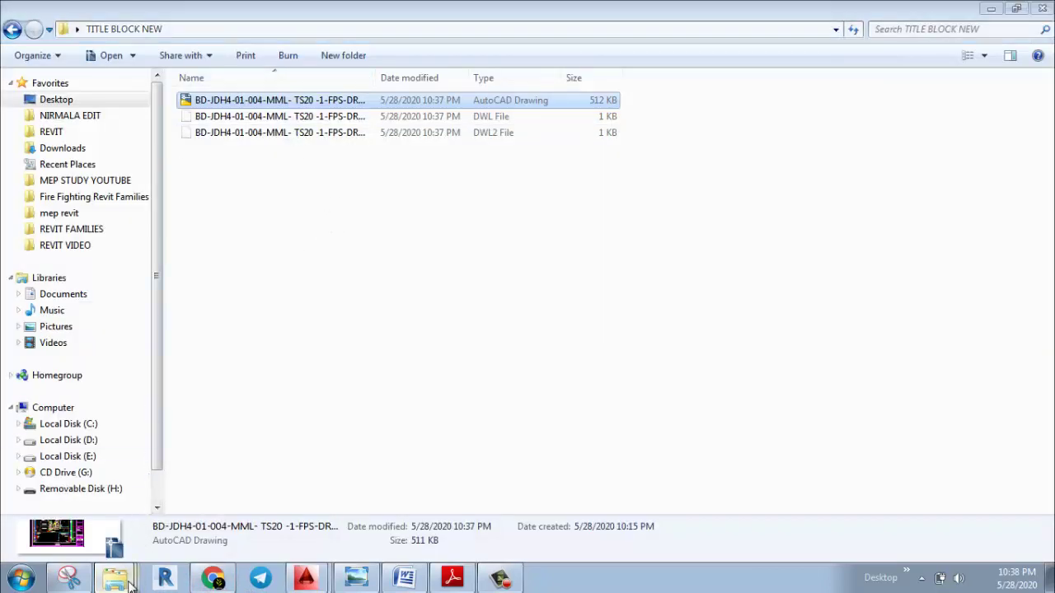
{"action": "left_click", "coordinate": [131, 519]}
{"action": "left_click", "coordinate": [221, 122]}
{"action": "right_click", "coordinate": [219, 120]}
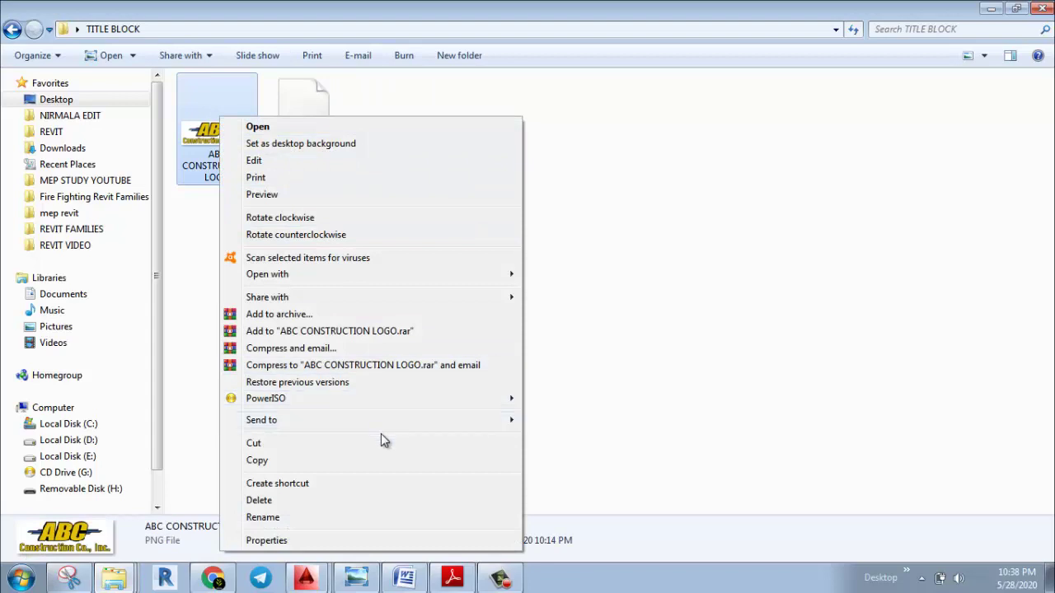
{"action": "mouse_move", "coordinate": [327, 273]}
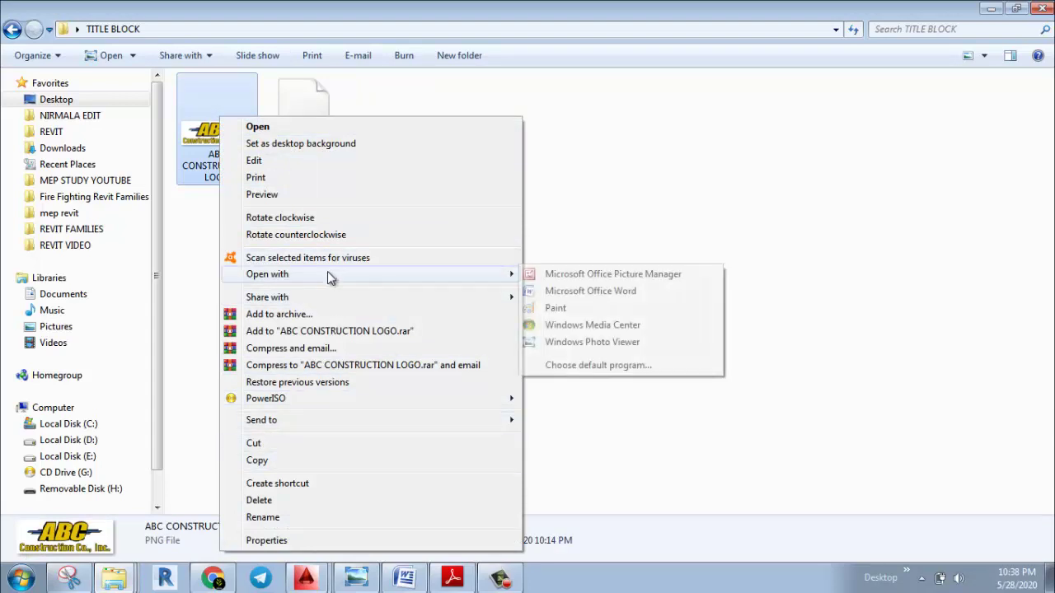
{"action": "left_click", "coordinate": [589, 311]}
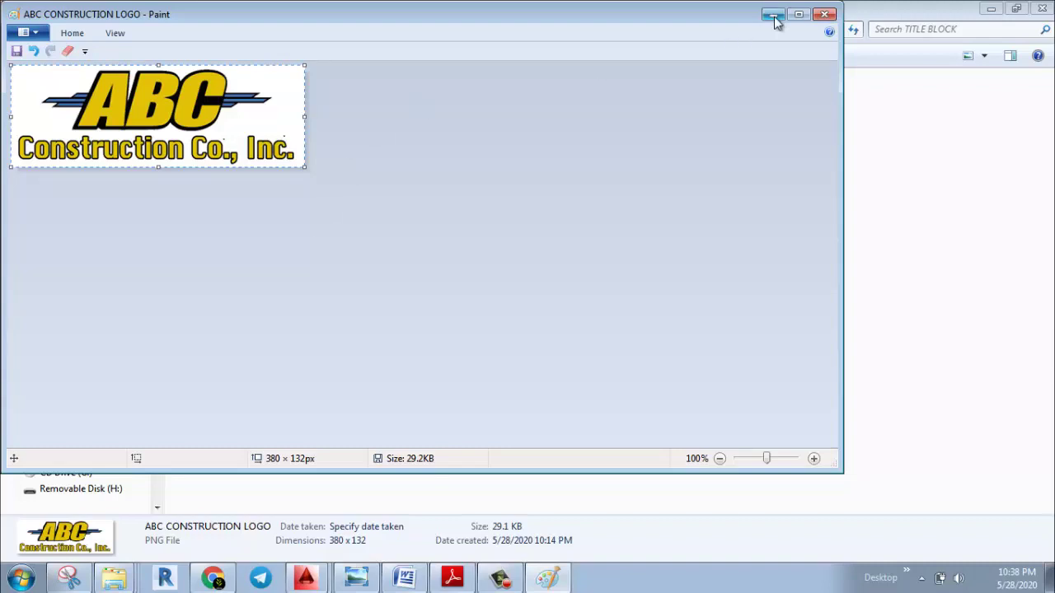
Return to the AutoCAD title block drawing and use PASTESPEC to paste the copied logo as a Paintbrush Picture
{"action": "left_click", "coordinate": [381, 557]}
{"action": "left_click", "coordinate": [305, 577]}
{"action": "left_click", "coordinate": [335, 542]}
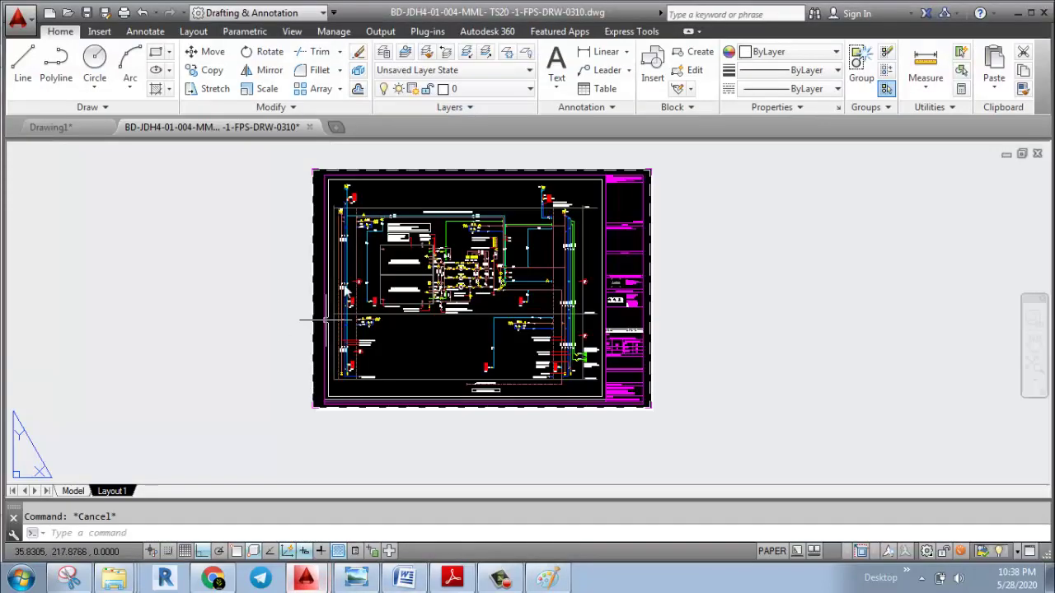
{"action": "scroll", "coordinate": [648, 310], "scroll_direction": "up", "scroll_amount": 4}
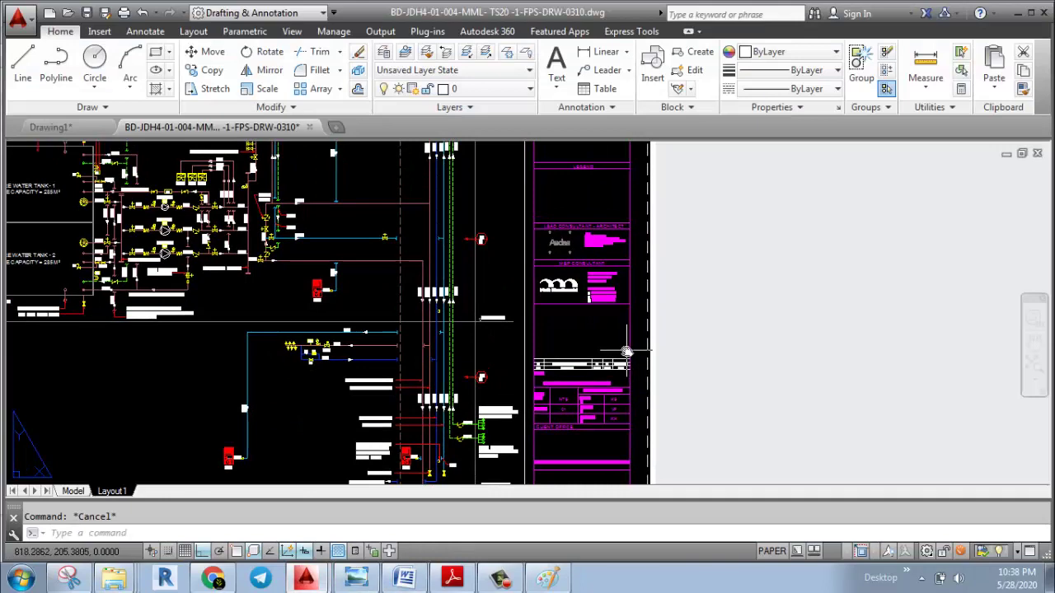
{"action": "type", "text": "ASTE"}
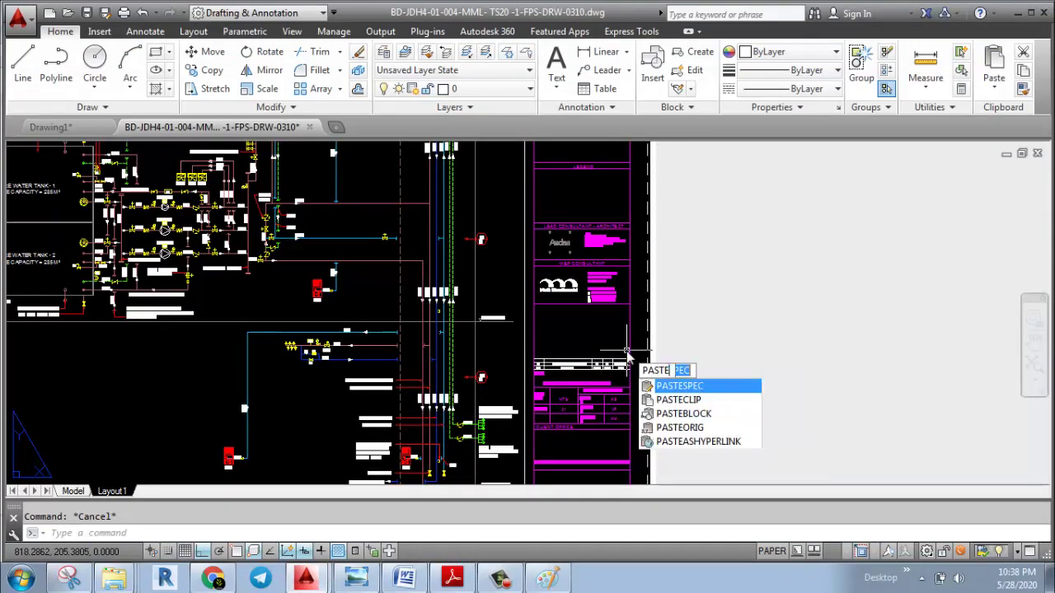
{"action": "type", "text": "SPEC"}
{"action": "key", "text": "Return"}
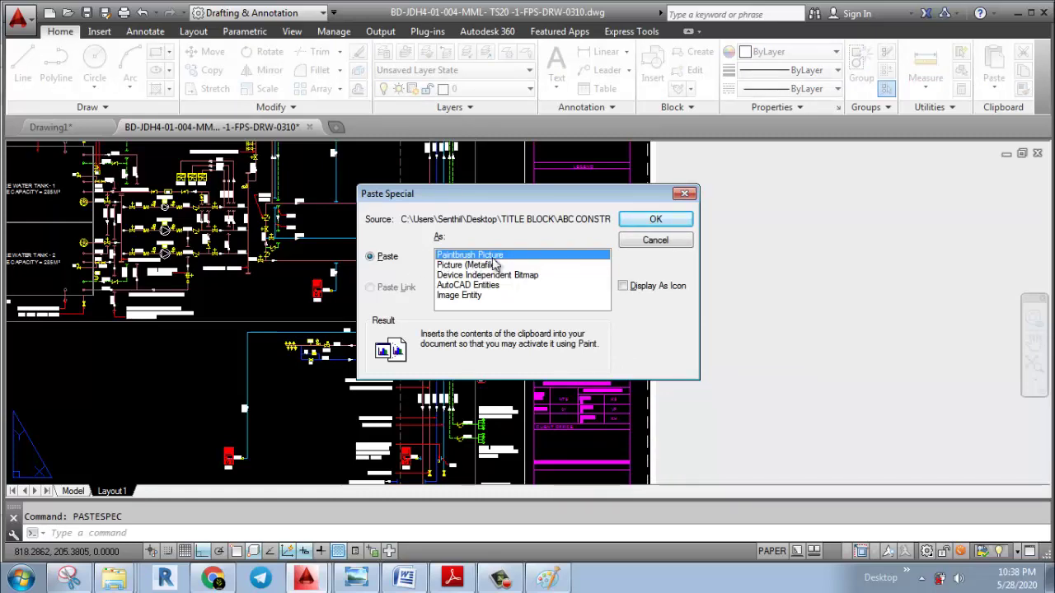
{"action": "left_click", "coordinate": [655, 219]}
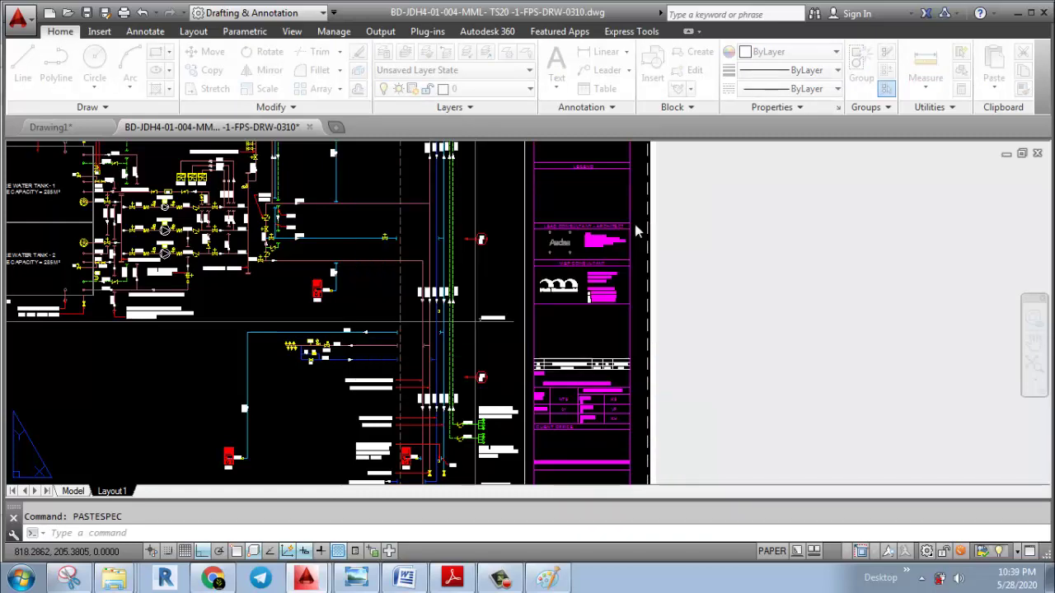
Insert the pasted logo in the CLIENT OFFICE box of the title block, near the box's lower-left corner
{"action": "scroll", "coordinate": [554, 336], "scroll_direction": "up", "scroll_amount": 2}
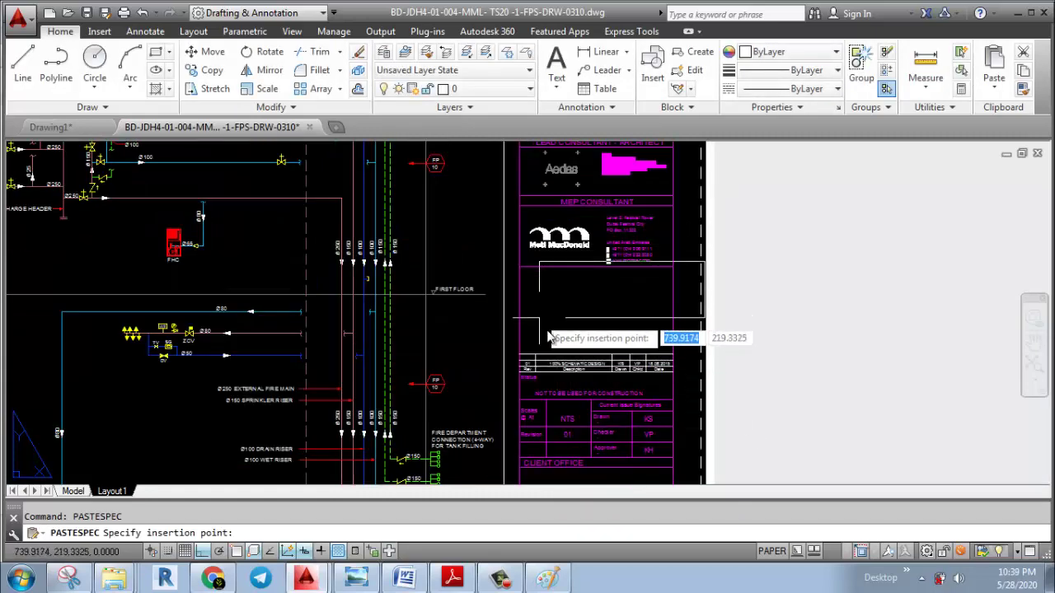
{"action": "middle_click_drag", "start_coordinate": [543, 350], "coordinate": [519, 328]}
{"action": "middle_click_drag", "start_coordinate": [541, 458], "coordinate": [472, 273]}
{"action": "scroll", "coordinate": [472, 274], "scroll_direction": "up", "scroll_amount": 3}
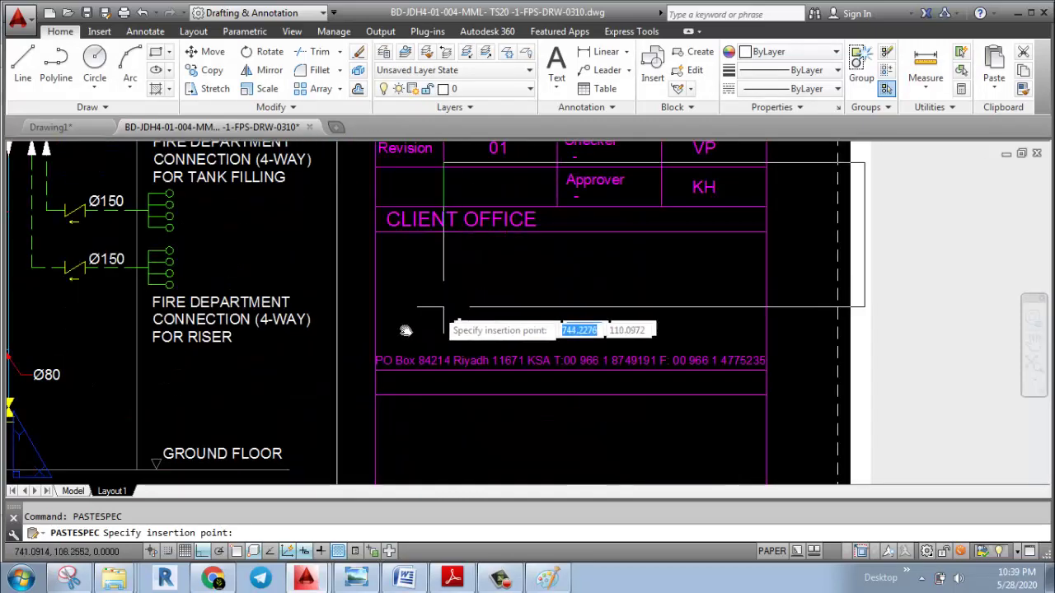
{"action": "left_click", "coordinate": [392, 379]}
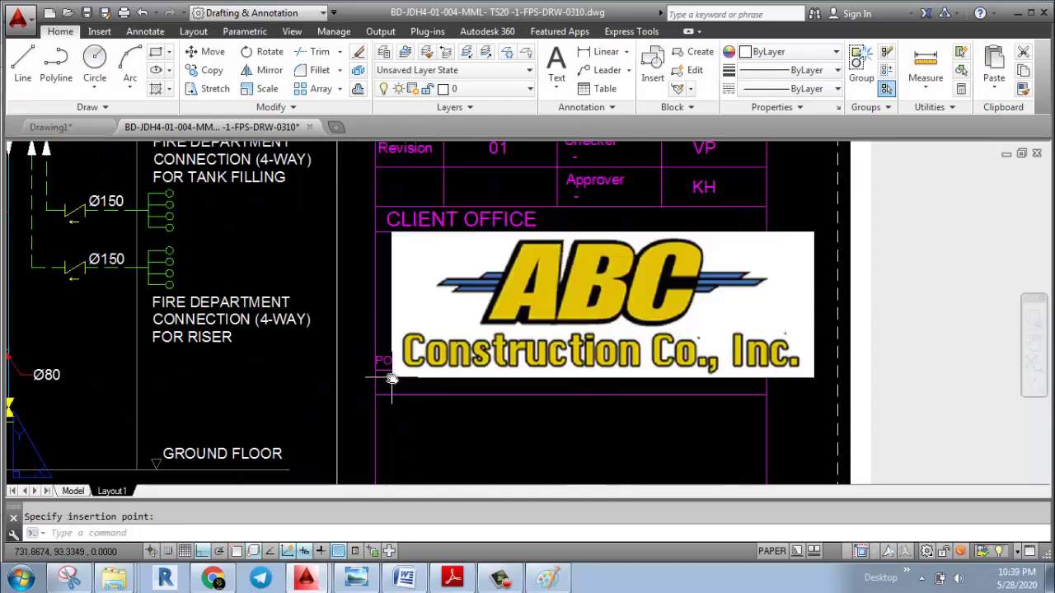
{"action": "key", "text": "Escape"}
{"action": "left_click", "coordinate": [789, 239]}
{"action": "left_click", "coordinate": [786, 230]}
{"action": "left_click", "coordinate": [812, 237]}
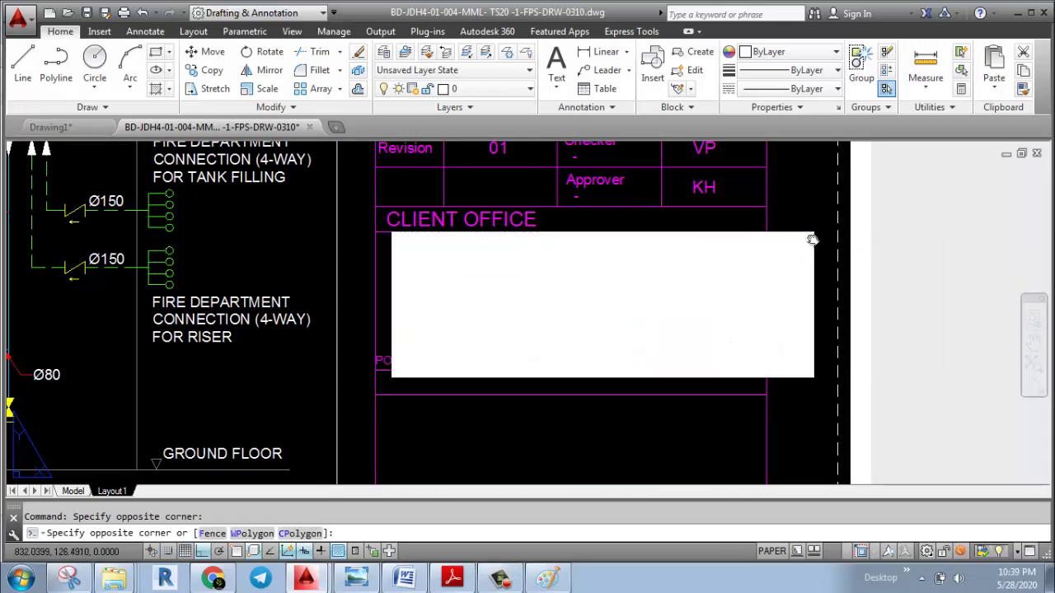
{"action": "key", "text": "Escape"}
{"action": "left_click", "coordinate": [814, 234]}
{"action": "key", "text": "Escape"}
{"action": "key", "text": "Escape"}
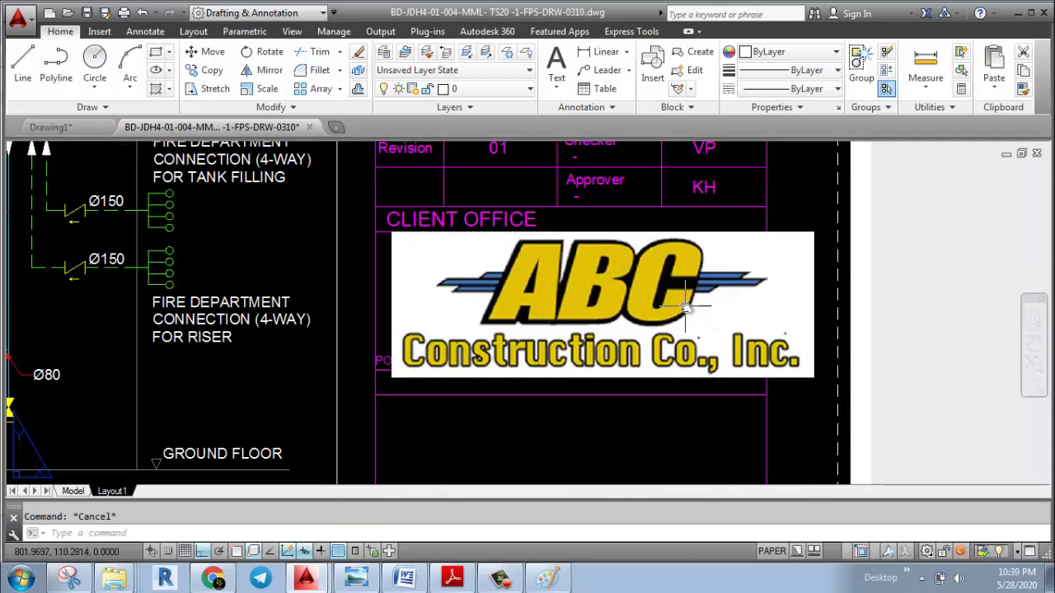
Scale the logo down from its lower-left corner with the Reference option, using its bottom edge as the reference length, to fit the CLIENT OFFICE box
{"action": "scroll", "coordinate": [750, 285], "scroll_direction": "up", "scroll_amount": 2}
{"action": "left_click", "coordinate": [742, 359]}
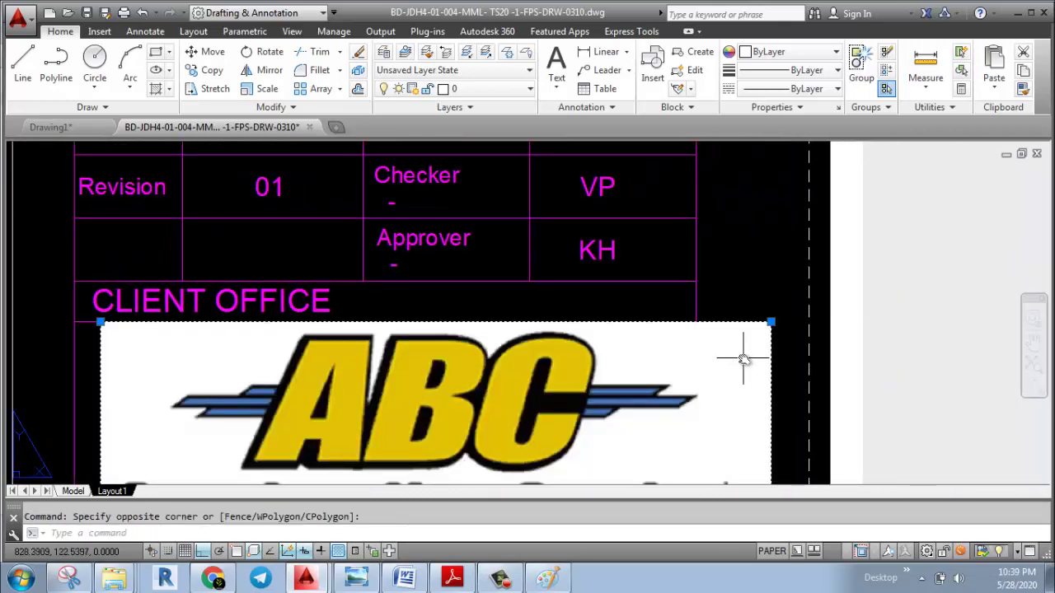
{"action": "type", "text": "Spec"}
{"action": "key", "text": "Return"}
{"action": "scroll", "coordinate": [757, 337], "scroll_direction": "down", "scroll_amount": 2}
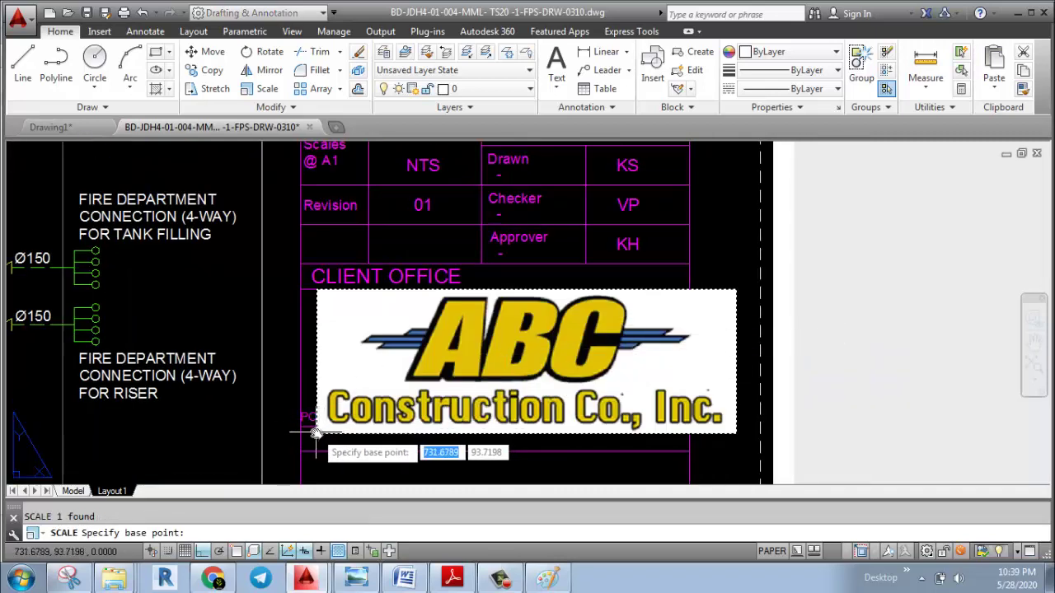
{"action": "key", "text": "XF86AudioRaiseVolume"}
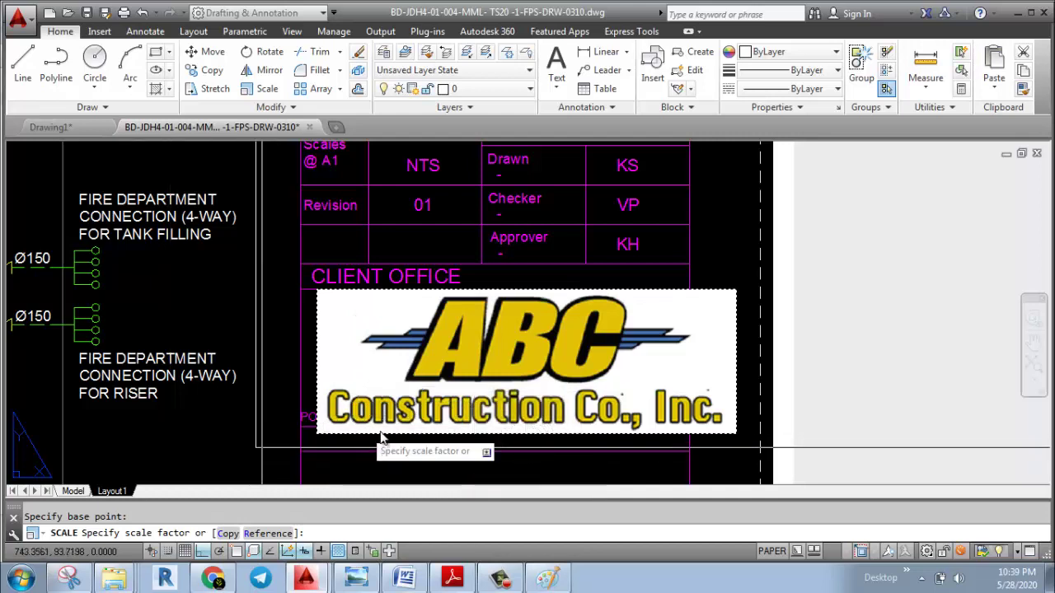
{"action": "type", "text": "R"}
{"action": "key", "text": "Return"}
{"action": "left_click", "coordinate": [318, 432]}
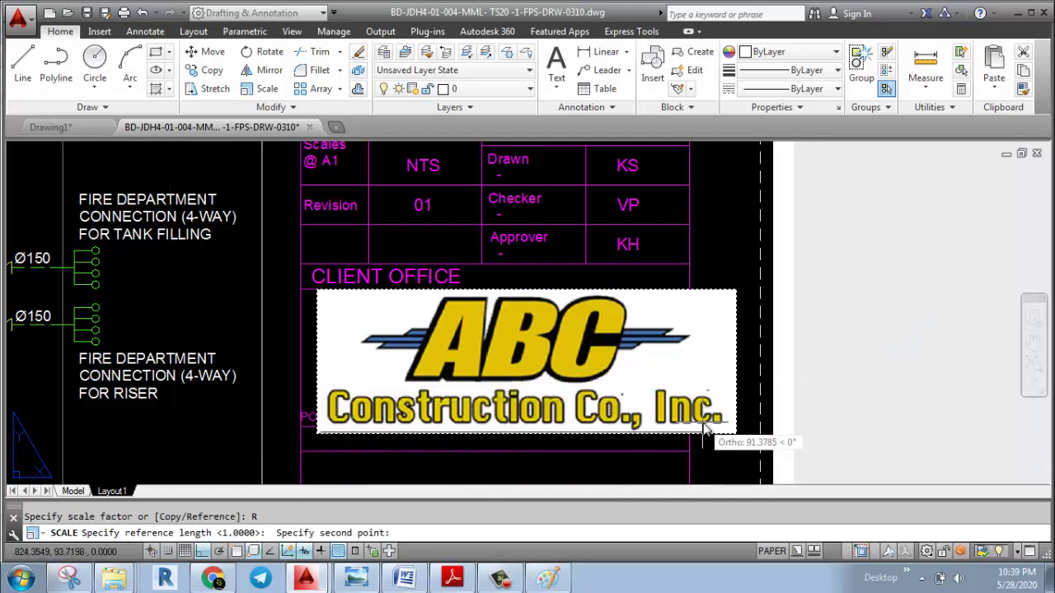
{"action": "left_click", "coordinate": [733, 431]}
{"action": "scroll", "coordinate": [576, 363], "scroll_direction": "down", "scroll_amount": 3}
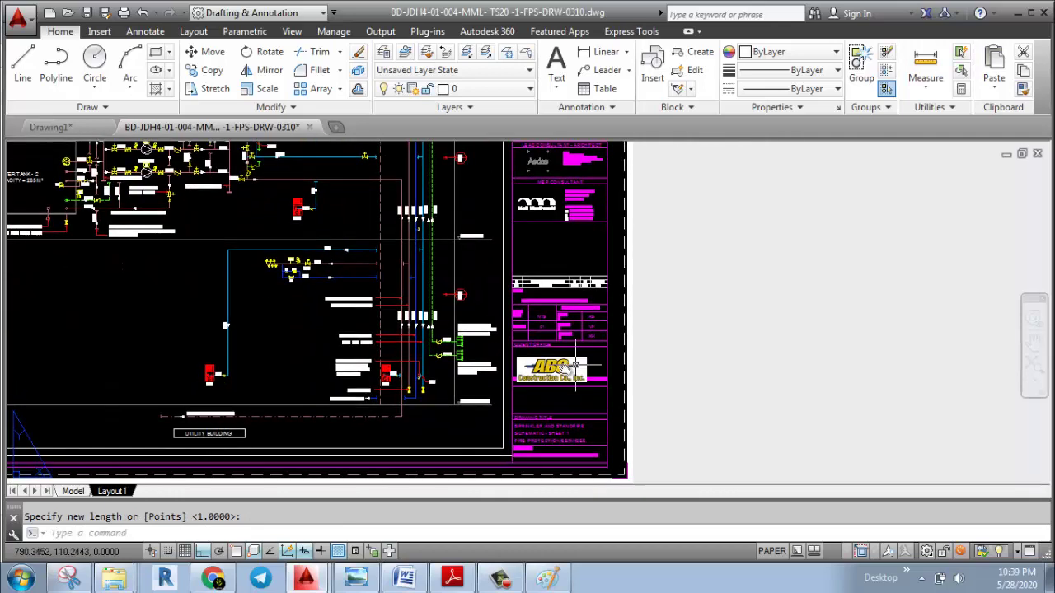
Move the logo straight up in the CLIENT OFFICE box so it sits above the PO Box address line
{"action": "scroll", "coordinate": [565, 365], "scroll_direction": "up", "scroll_amount": 2}
{"action": "left_click", "coordinate": [567, 328]}
{"action": "left_click", "coordinate": [549, 364]}
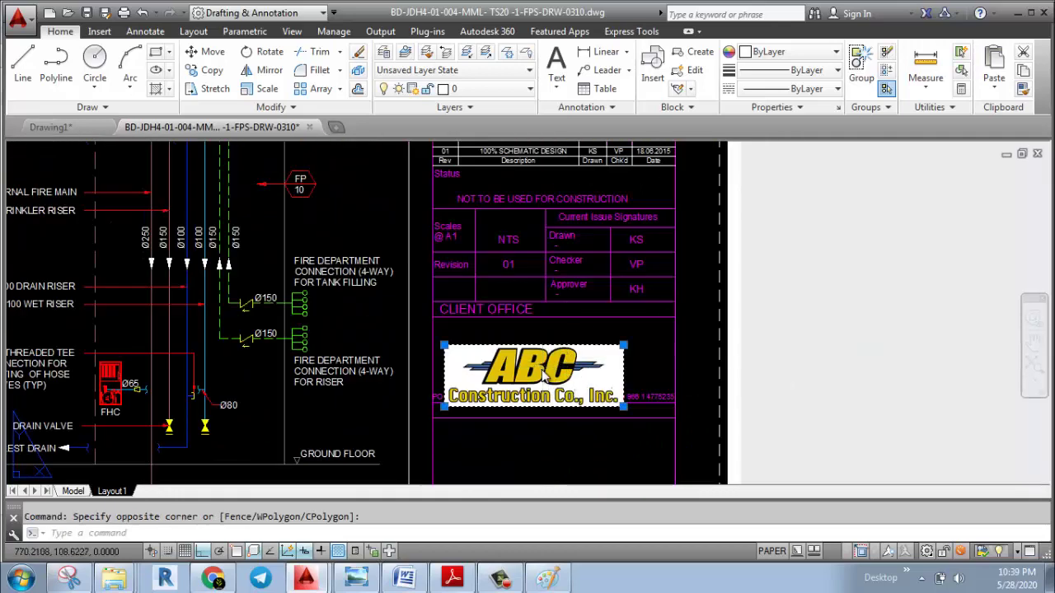
{"action": "scroll", "coordinate": [542, 366], "scroll_direction": "up", "scroll_amount": 2}
{"action": "type", "text": "mm"}
{"action": "key", "text": "Return"}
{"action": "type", "text": "m"}
{"action": "key", "text": "Return"}
{"action": "left_click", "coordinate": [539, 348]}
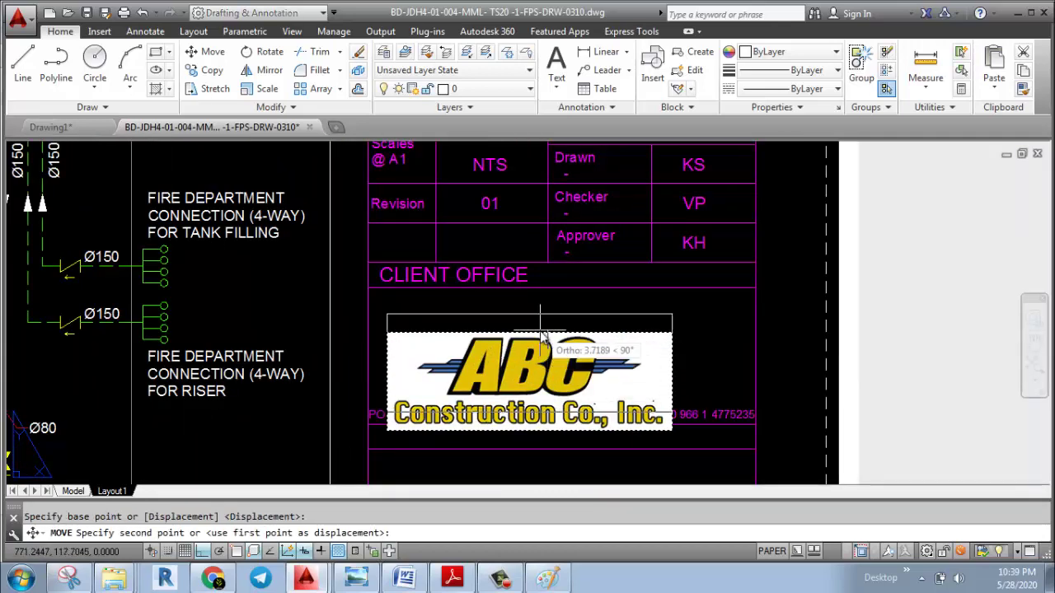
{"action": "left_click", "coordinate": [541, 326]}
{"action": "scroll", "coordinate": [541, 326], "scroll_direction": "down", "scroll_amount": 3}
{"action": "scroll", "coordinate": [565, 348], "scroll_direction": "up", "scroll_amount": 2}
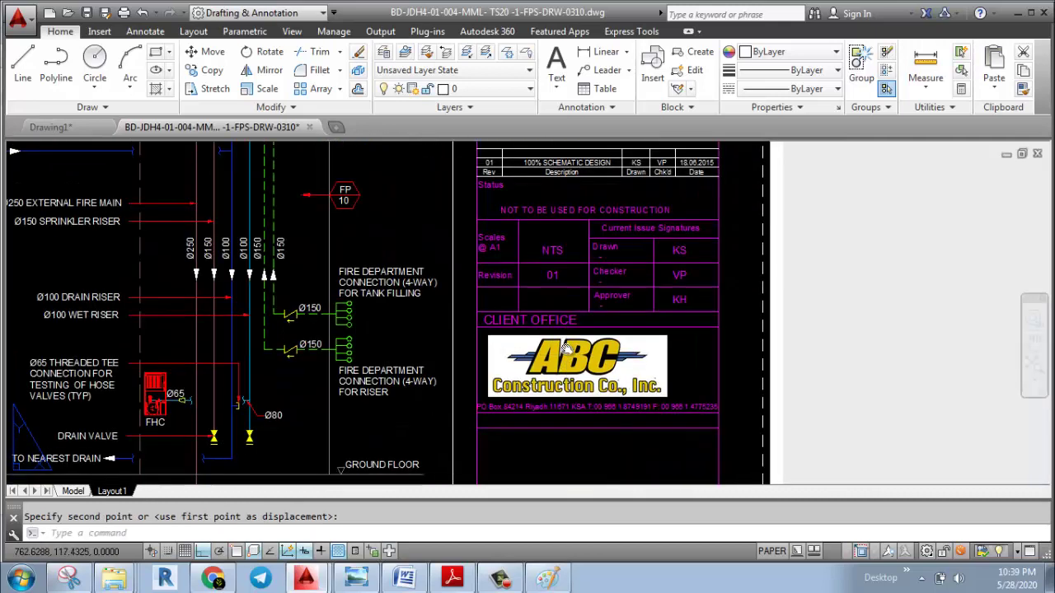
Detach the unreferenced ABC CONSTRUCTION LOGO image from the drawing's external references and close the palette
{"action": "key", "text": "Escape"}
{"action": "type", "text": "xr"}
{"action": "key", "text": "Return"}
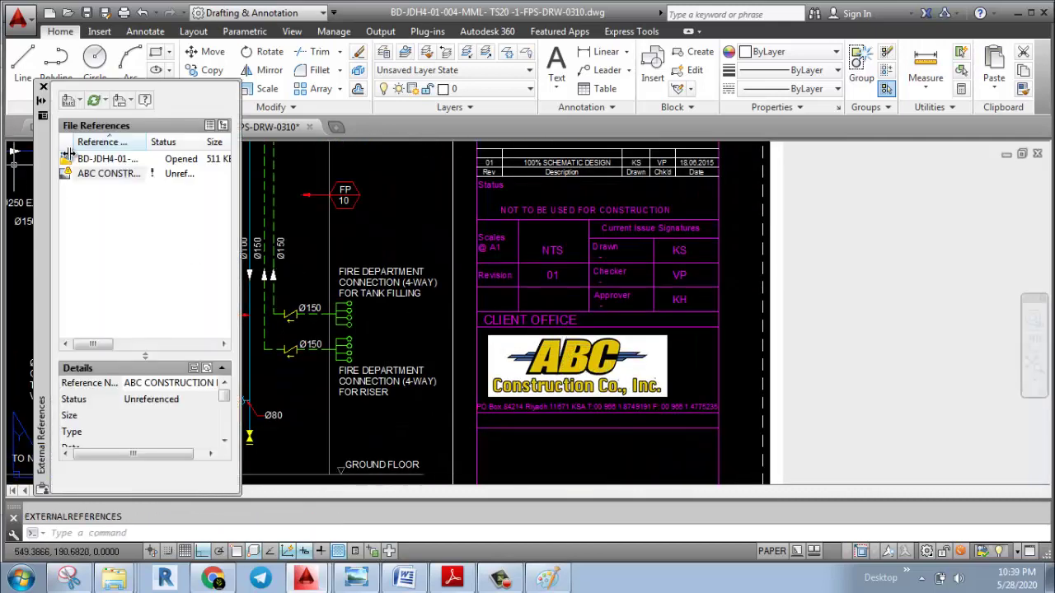
{"action": "left_click", "coordinate": [85, 176]}
{"action": "right_click", "coordinate": [122, 173]}
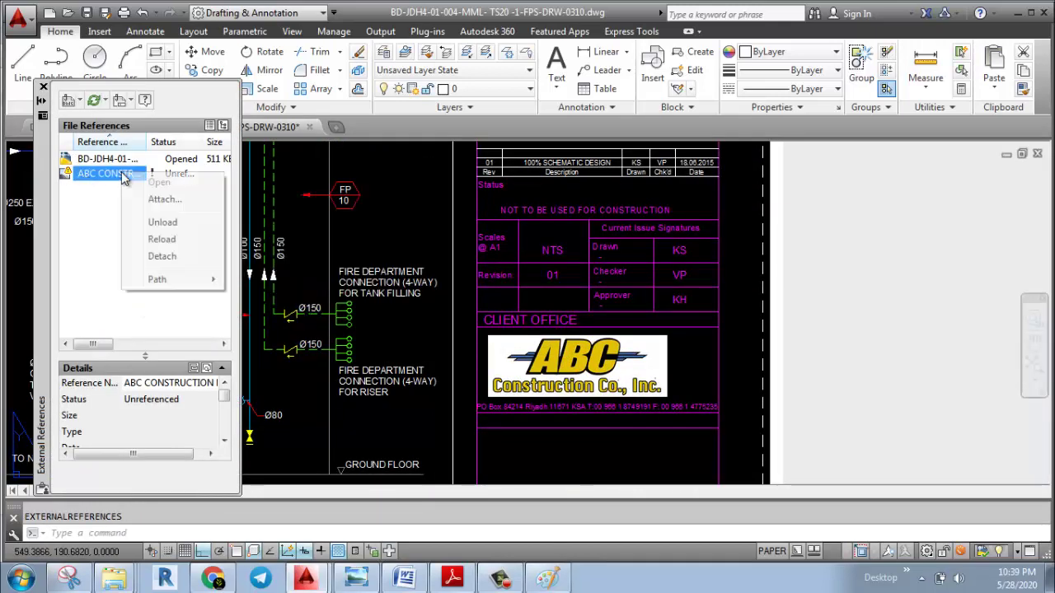
{"action": "left_click", "coordinate": [161, 256]}
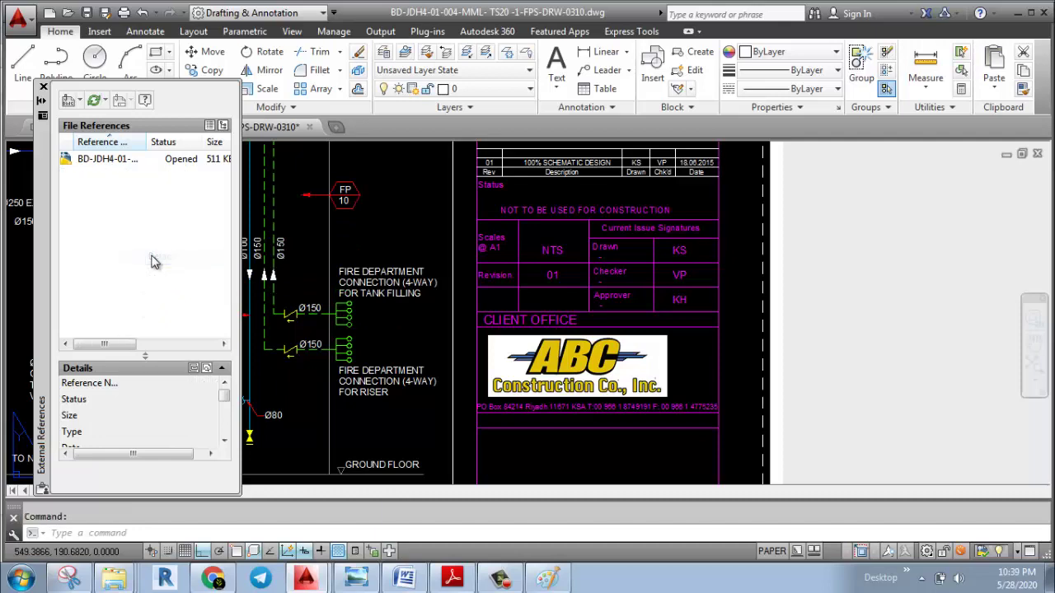
{"action": "left_click", "coordinate": [44, 87]}
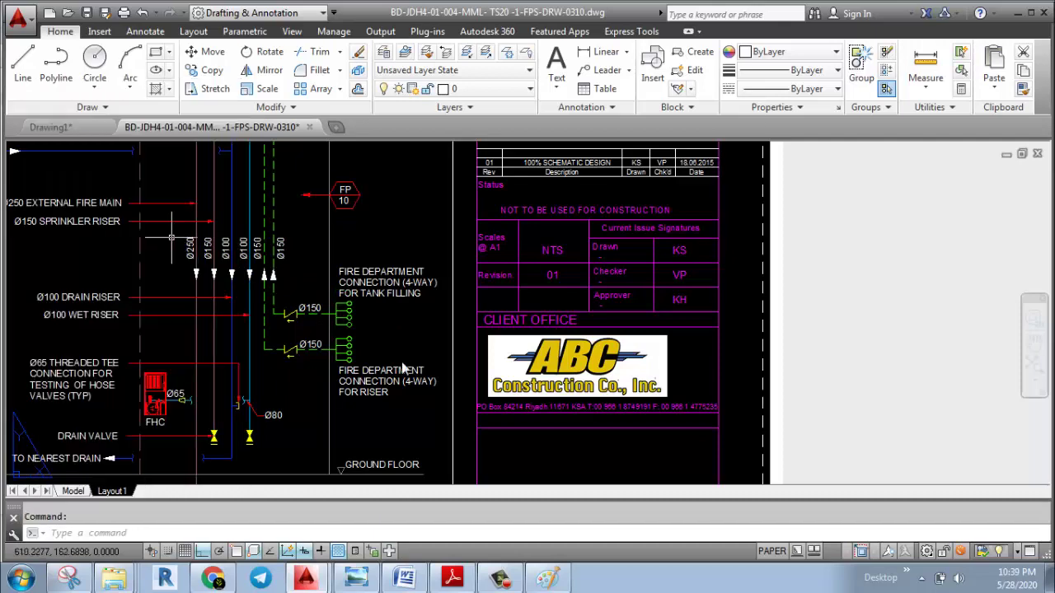
Examine the embedded logo in the CLIENT OFFICE box up close and within the whole sheet's title block
{"action": "middle_click_drag", "start_coordinate": [536, 372], "coordinate": [542, 360]}
{"action": "key", "text": "Escape"}
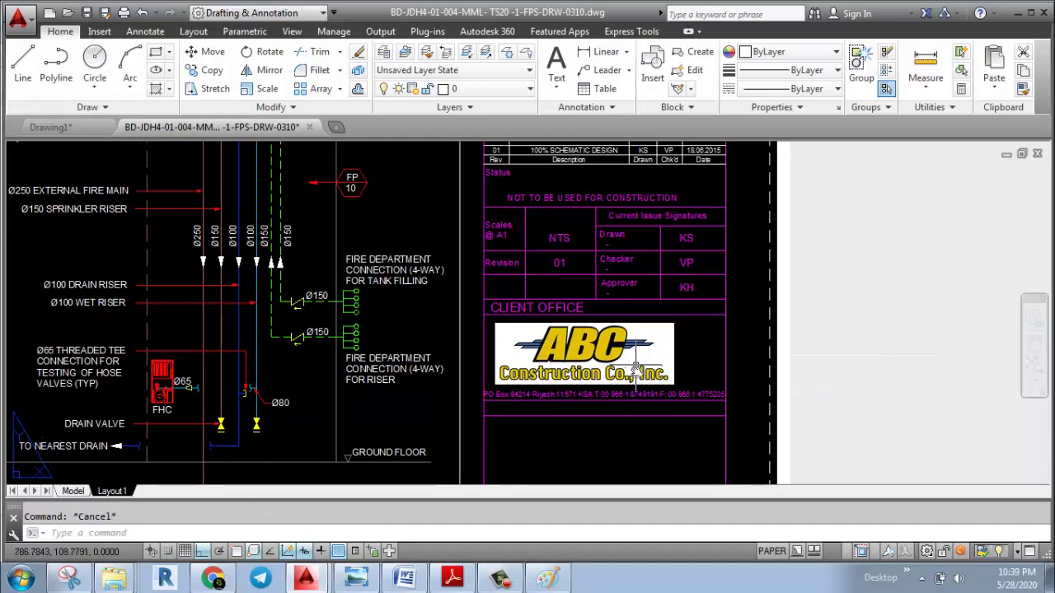
{"action": "scroll", "coordinate": [634, 373], "scroll_direction": "down", "scroll_amount": 3}
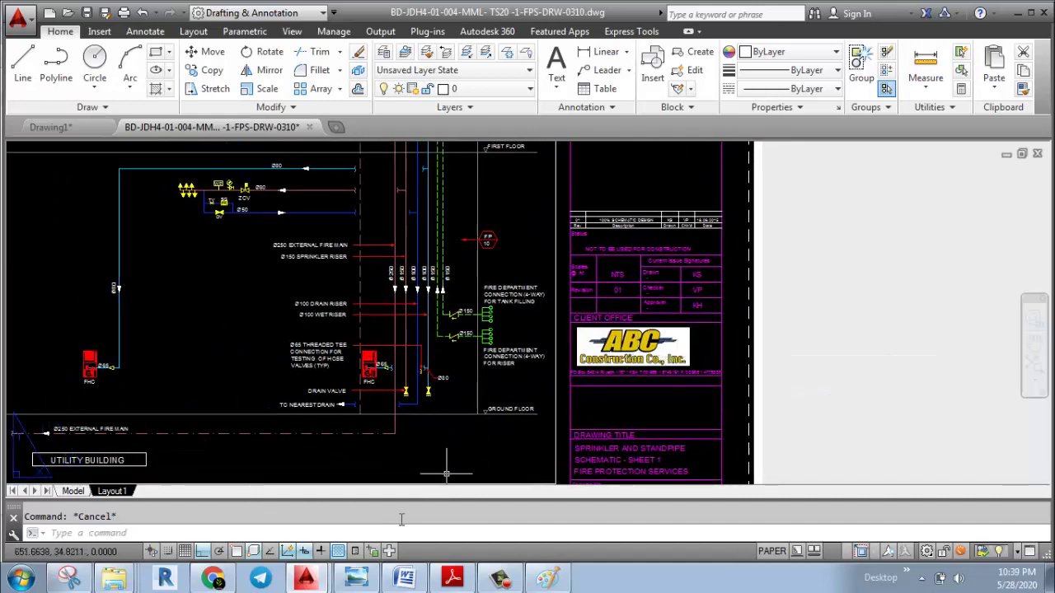
{"action": "scroll", "coordinate": [657, 379], "scroll_direction": "up", "scroll_amount": 1}
{"action": "scroll", "coordinate": [591, 402], "scroll_direction": "down", "scroll_amount": 4}
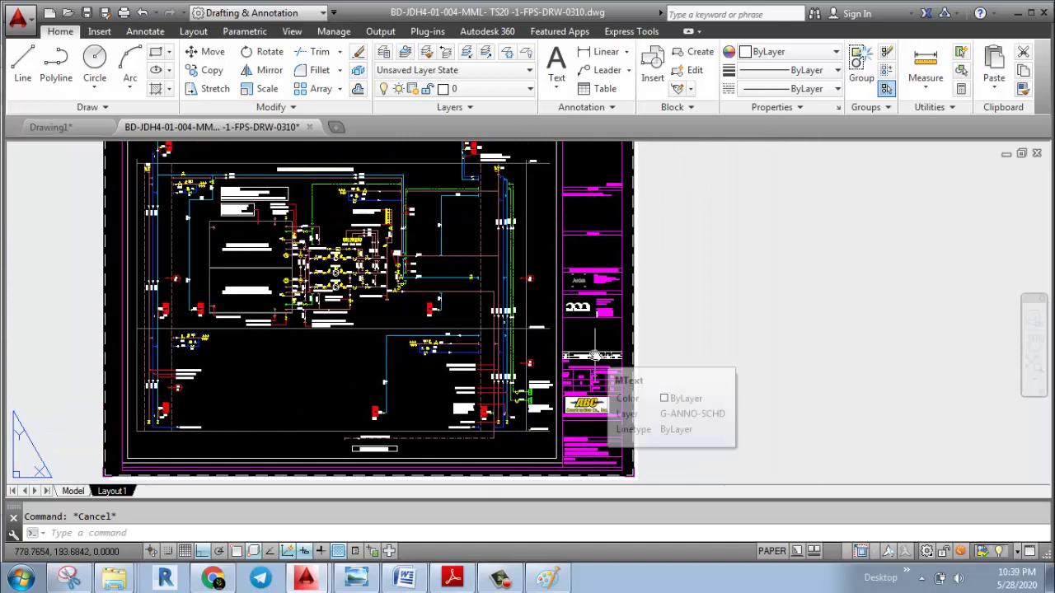
{"action": "middle_click_drag", "start_coordinate": [573, 340], "coordinate": [560, 324]}
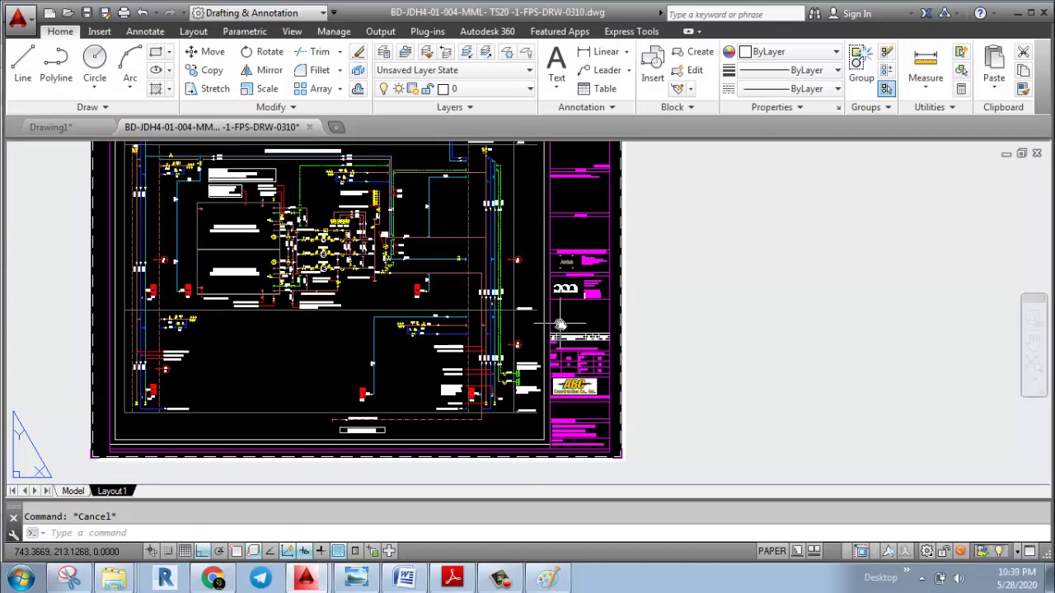
{"action": "scroll", "coordinate": [557, 381], "scroll_direction": "up", "scroll_amount": 2}
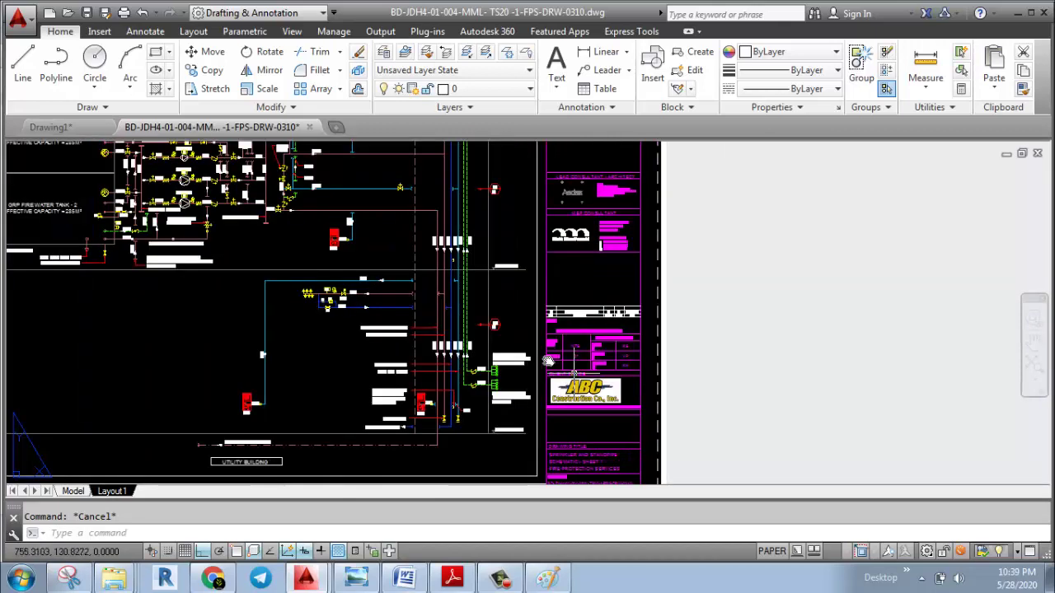
{"action": "scroll", "coordinate": [587, 392], "scroll_direction": "up", "scroll_amount": 2}
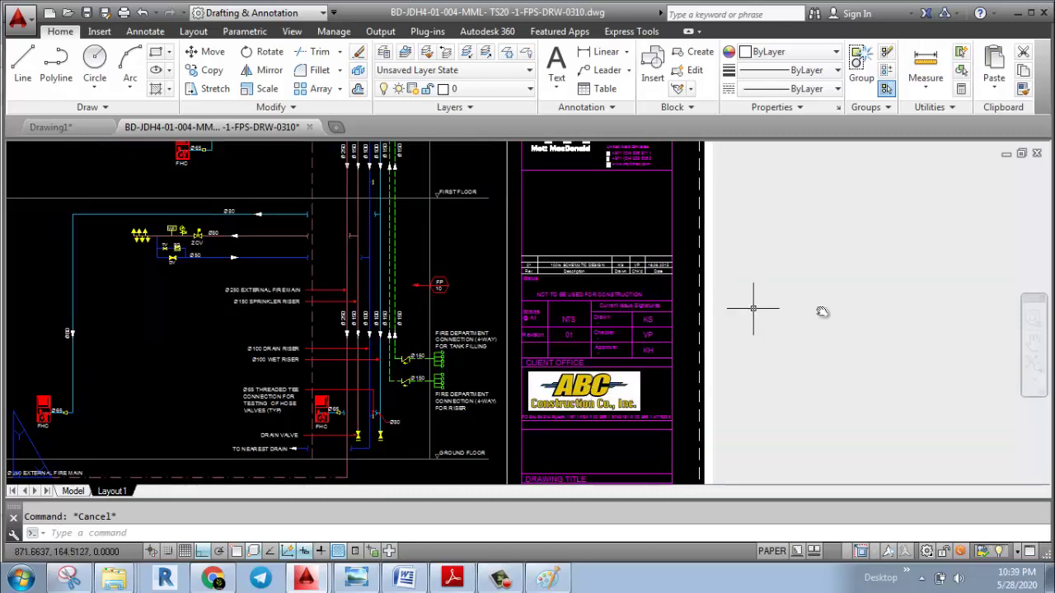
{"action": "middle_click_drag", "start_coordinate": [659, 390], "coordinate": [666, 368]}
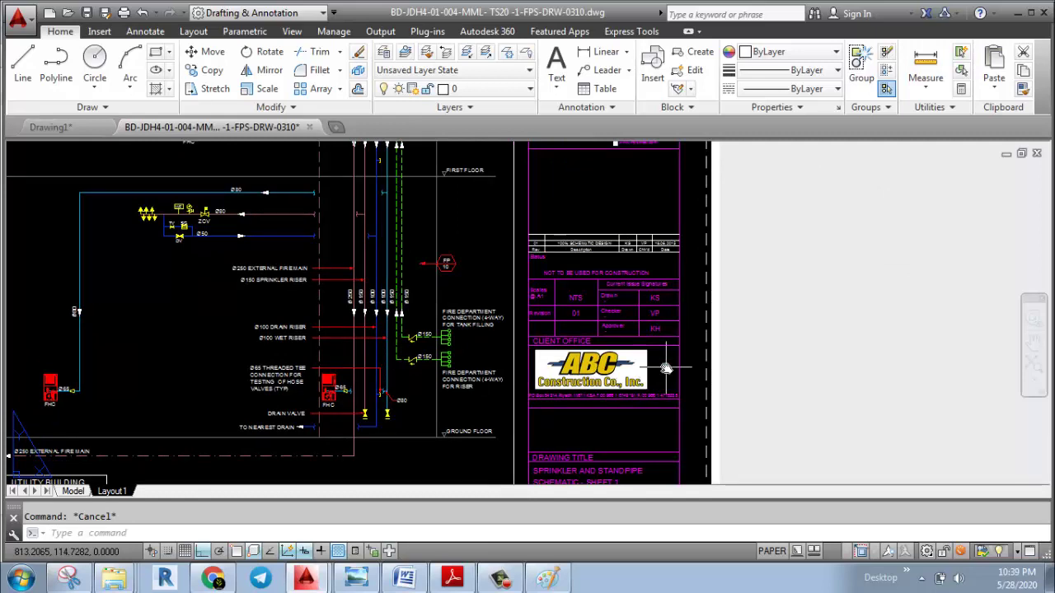
{"action": "scroll", "coordinate": [594, 378], "scroll_direction": "up", "scroll_amount": 6}
{"action": "scroll", "coordinate": [704, 320], "scroll_direction": "down", "scroll_amount": 6}
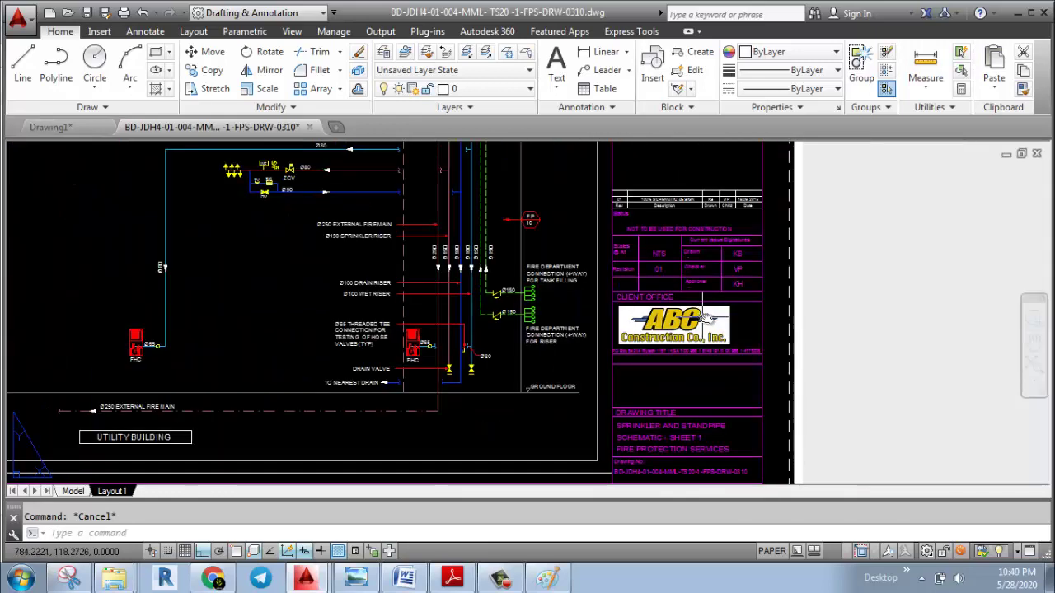
{"action": "scroll", "coordinate": [706, 317], "scroll_direction": "down", "scroll_amount": 3}
{"action": "left_click", "coordinate": [606, 363]}
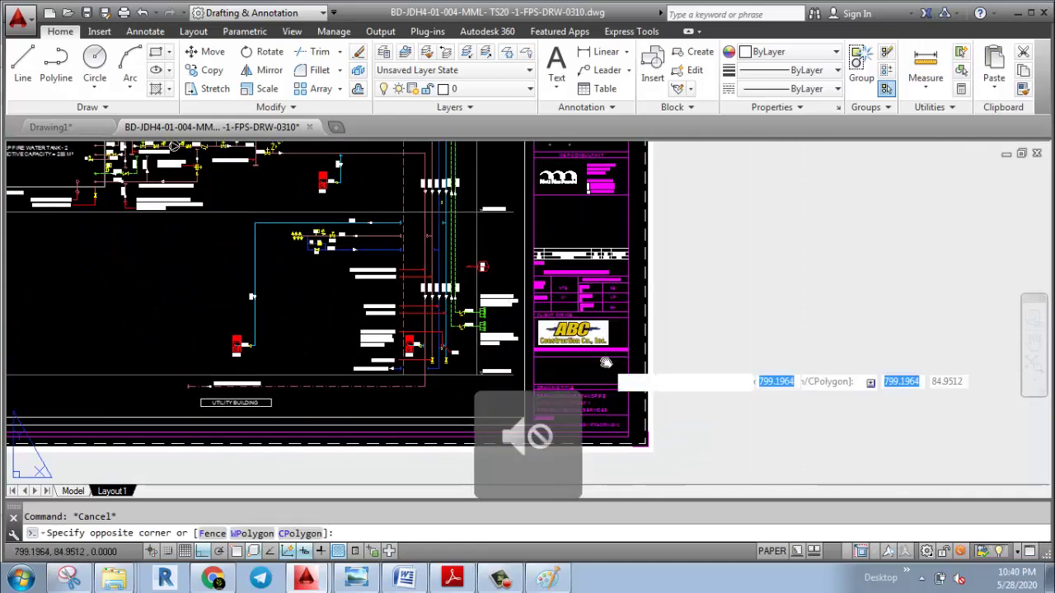
{"action": "key", "text": "Escape"}
{"action": "middle_click_drag", "start_coordinate": [563, 357], "coordinate": [561, 338]}
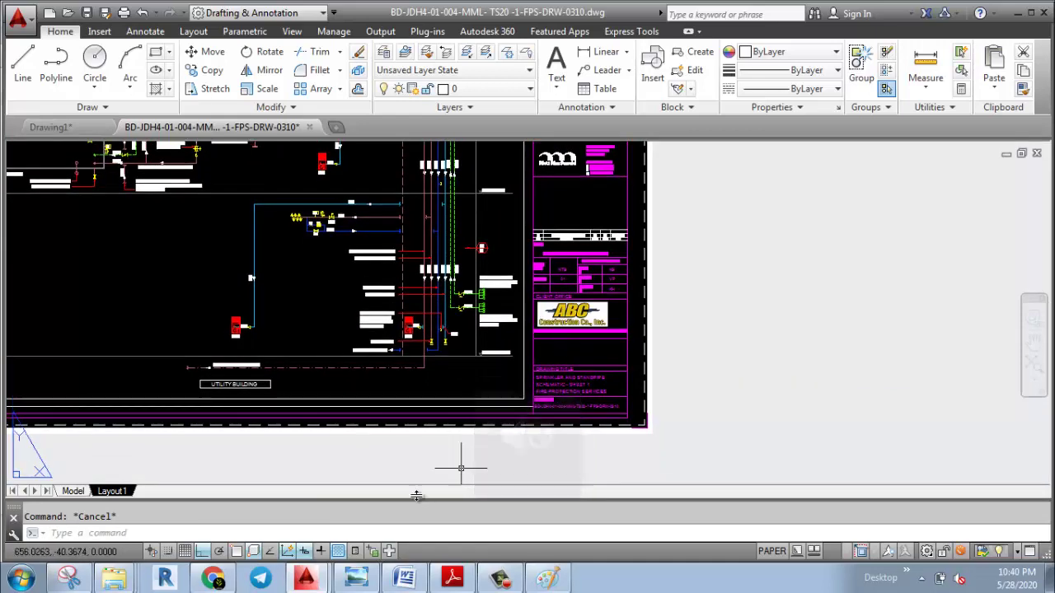
{"action": "scroll", "coordinate": [552, 466], "scroll_direction": "up", "scroll_amount": 2}
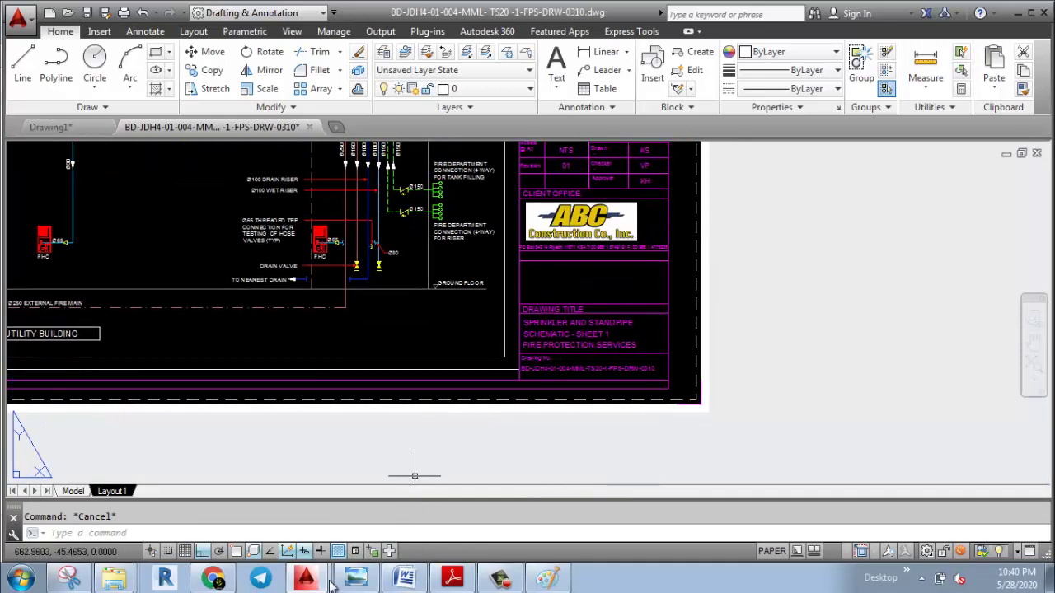
Switch to Chrome and browse the uploaded videos on the MEP TUTORIAL YouTube channel
{"action": "left_click", "coordinate": [326, 581]}
{"action": "left_click", "coordinate": [216, 579]}
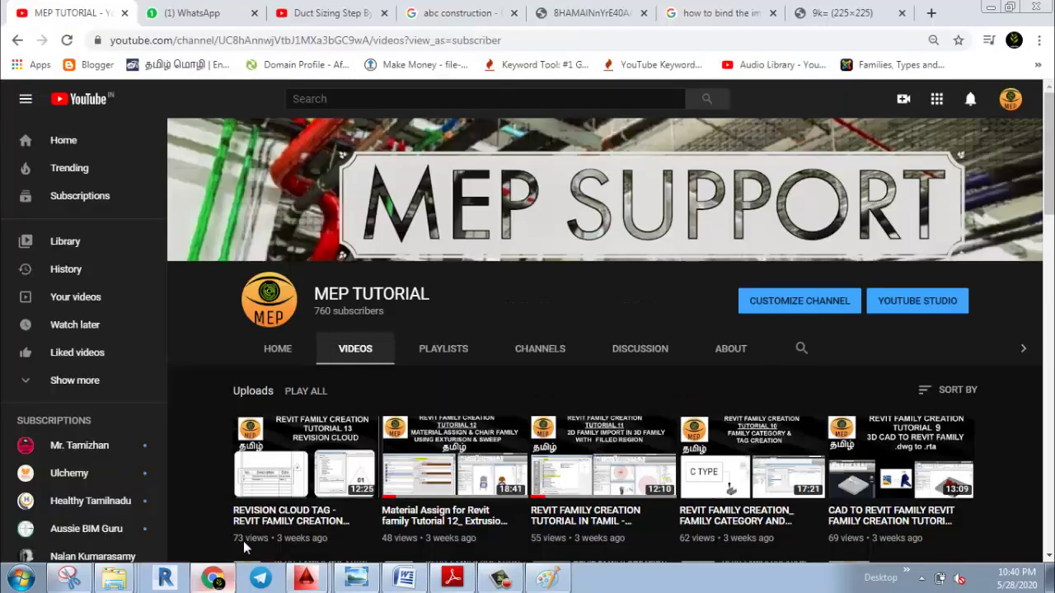
{"action": "scroll", "coordinate": [409, 387], "scroll_direction": "down", "scroll_amount": 1}
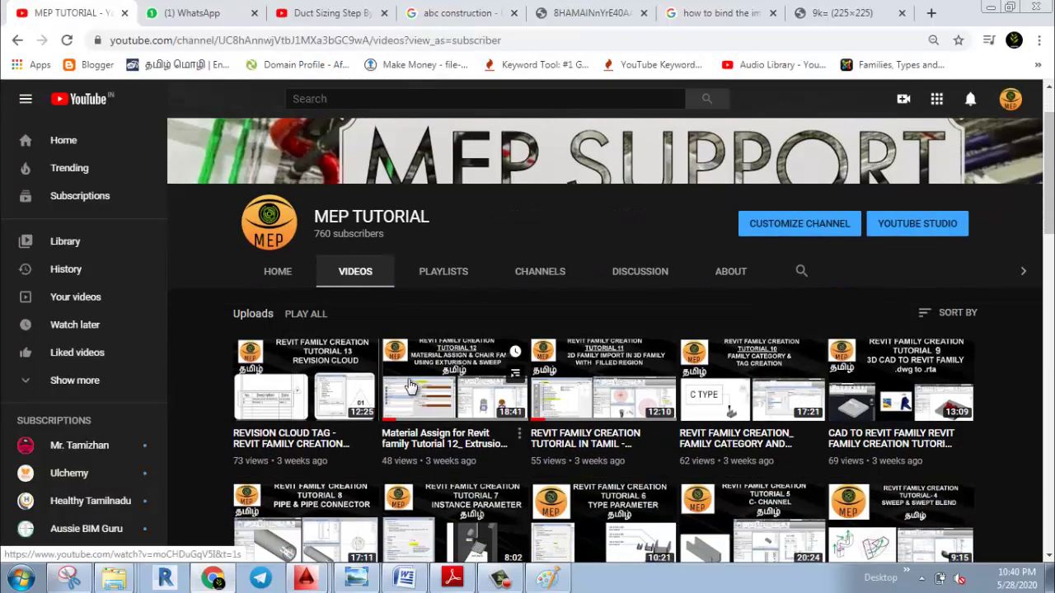
{"action": "scroll", "coordinate": [395, 294], "scroll_direction": "down", "scroll_amount": 1}
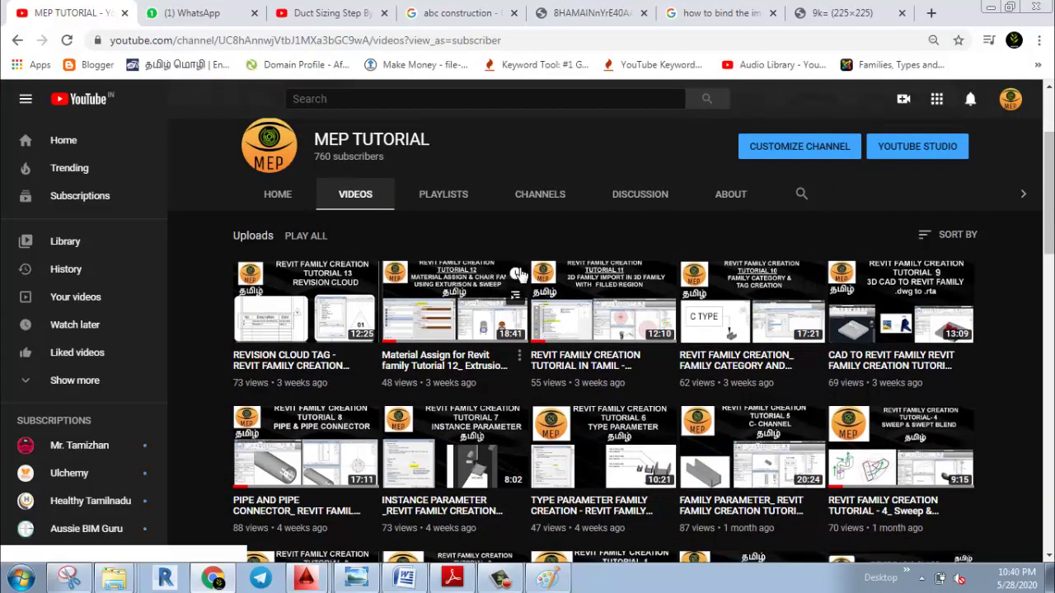
{"action": "scroll", "coordinate": [462, 437], "scroll_direction": "down", "scroll_amount": 2}
{"action": "left_click", "coordinate": [518, 570]}
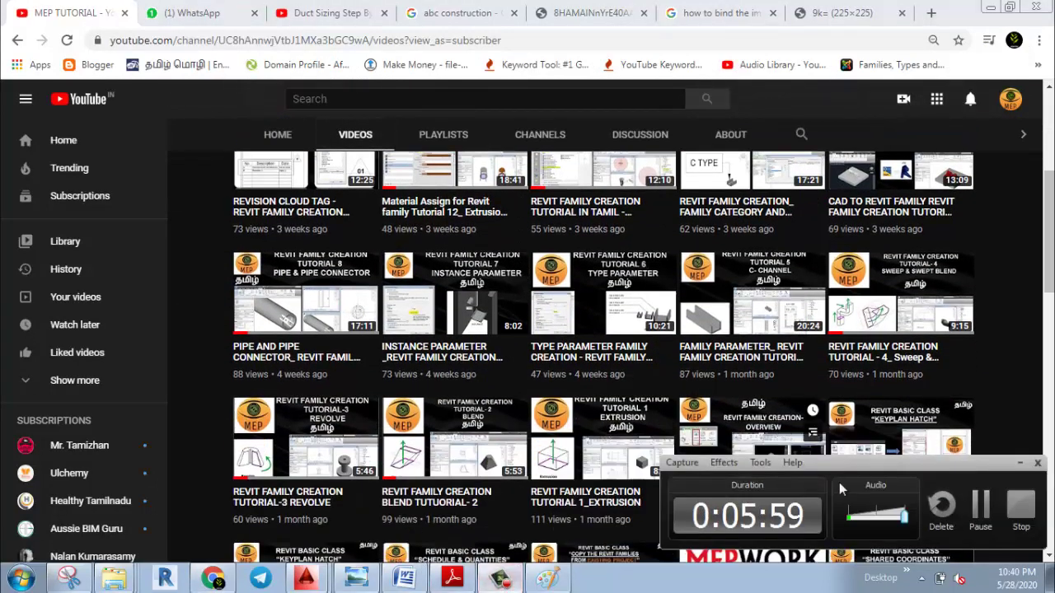
{"action": "left_click", "coordinate": [1015, 517]}
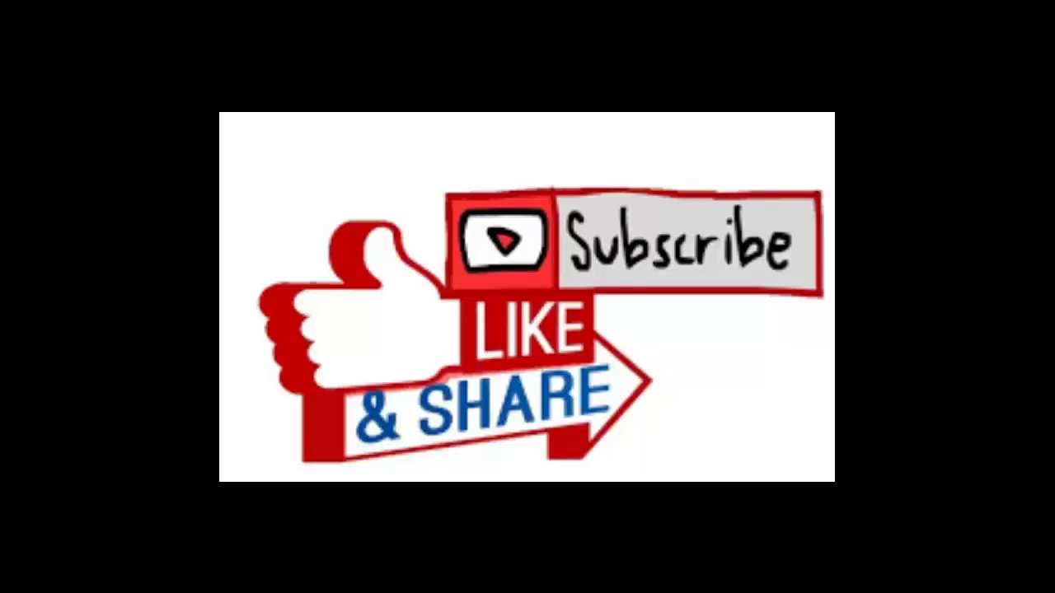